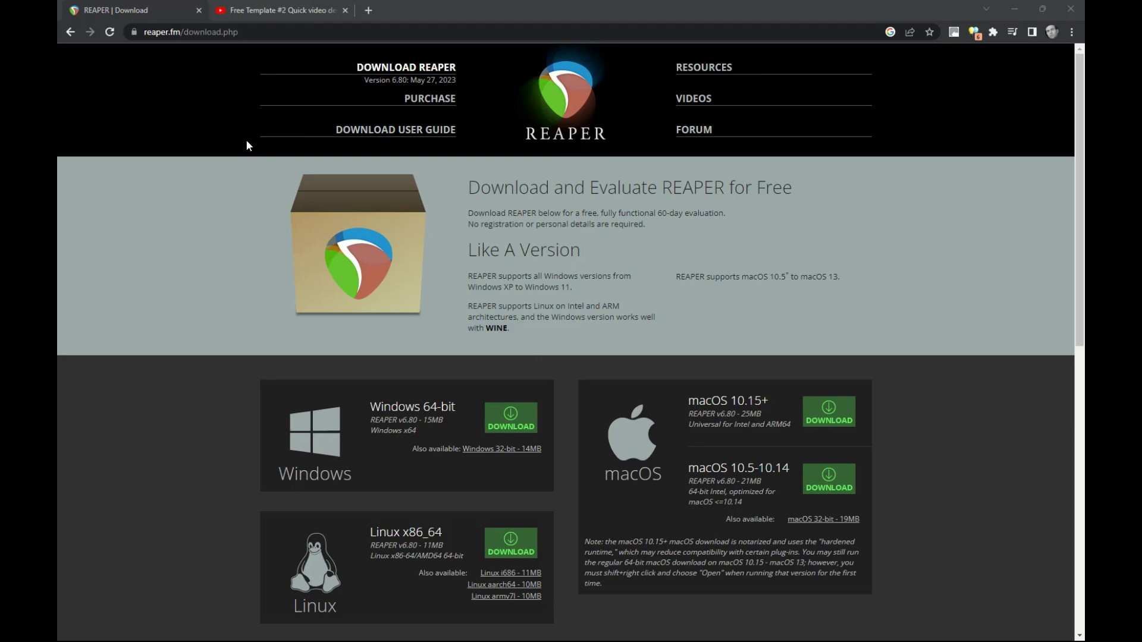
{"action": "left_click", "coordinate": [522, 431]}
{"action": "left_click", "coordinate": [511, 420]}
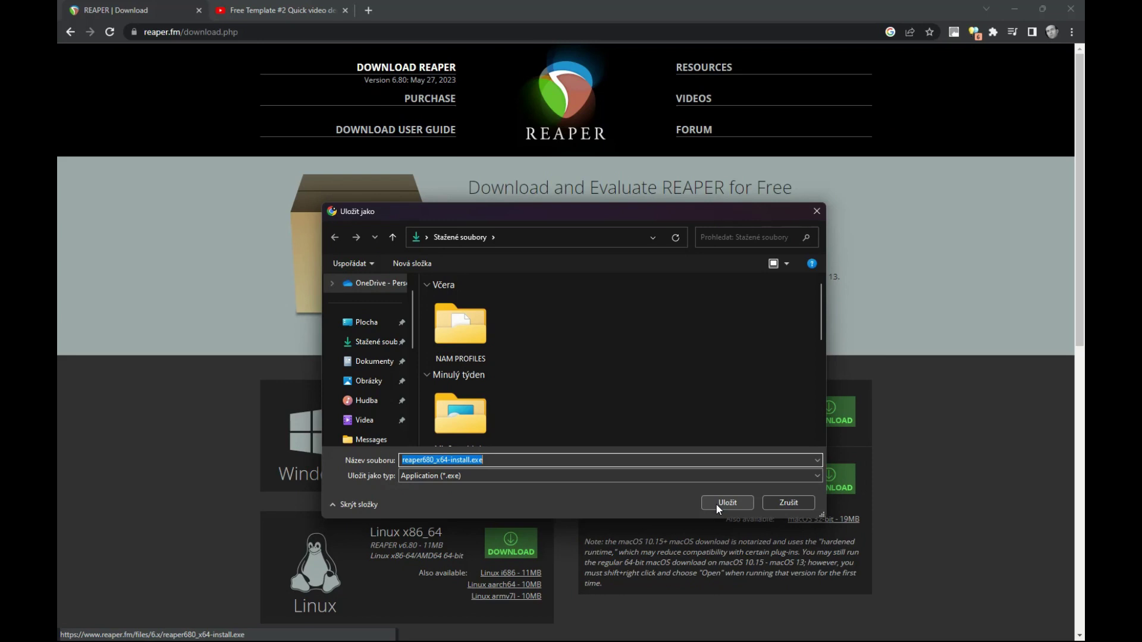
{"action": "left_click", "coordinate": [791, 502]}
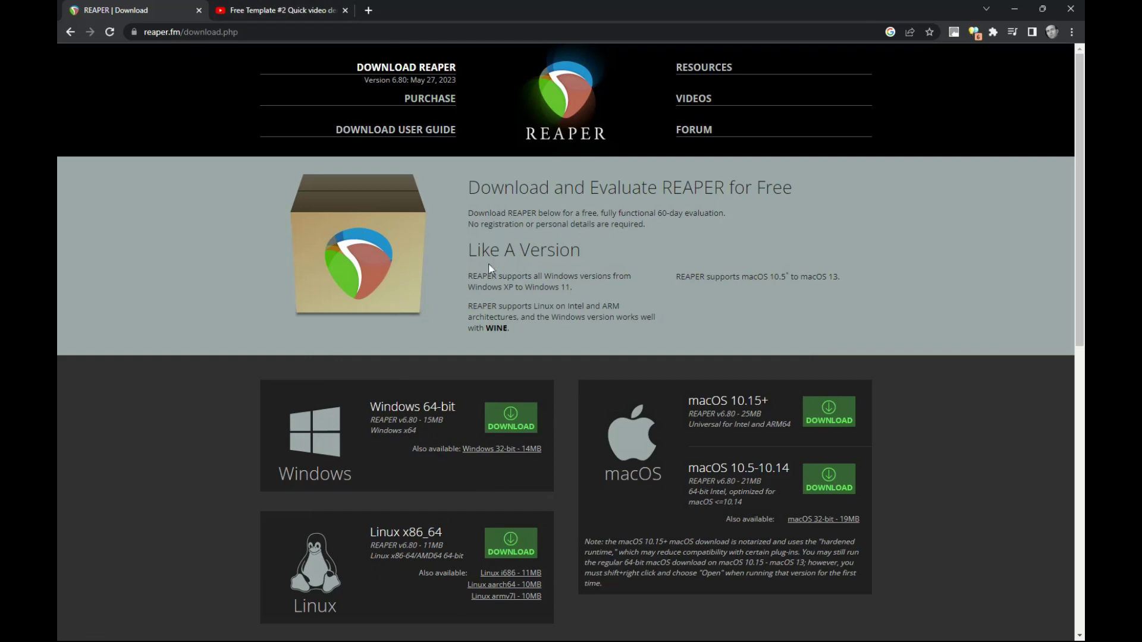
Step: Minimise the browser and REAPER windows, and launch REAPER from its desktop shortcut
{"action": "left_click", "coordinate": [1018, 10]}
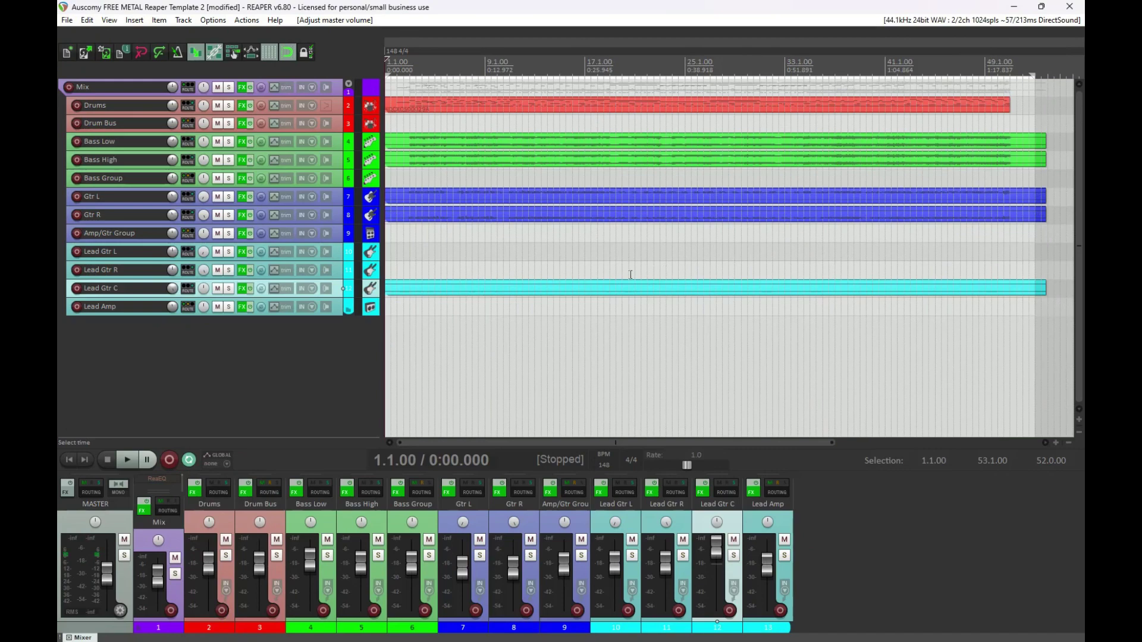
{"action": "left_click", "coordinate": [1014, 10]}
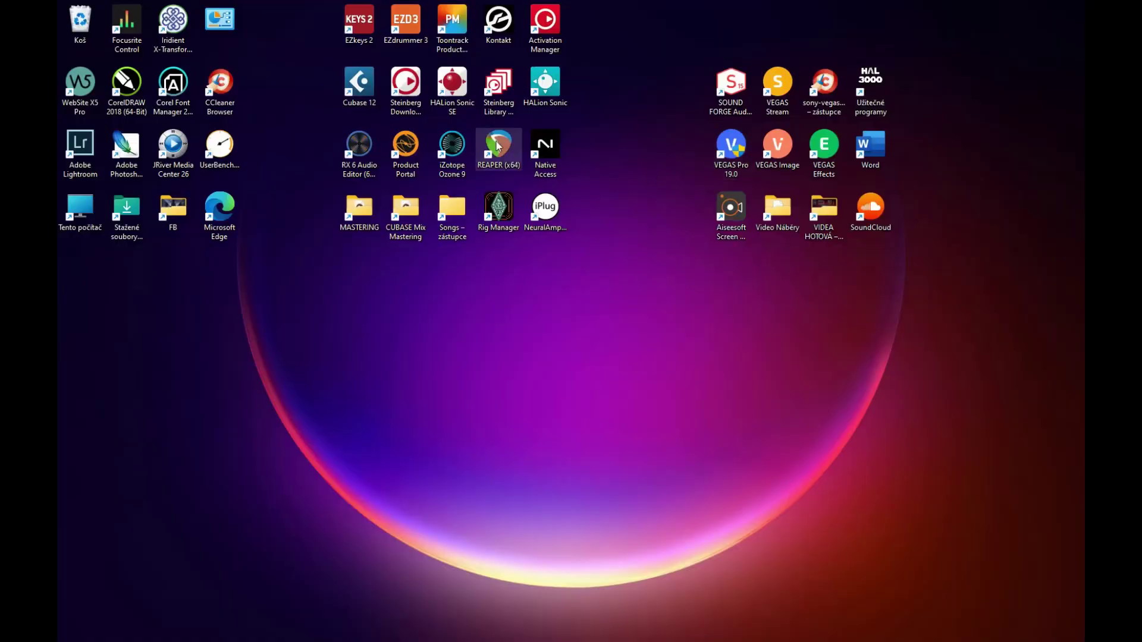
{"action": "double_click", "coordinate": [499, 145]}
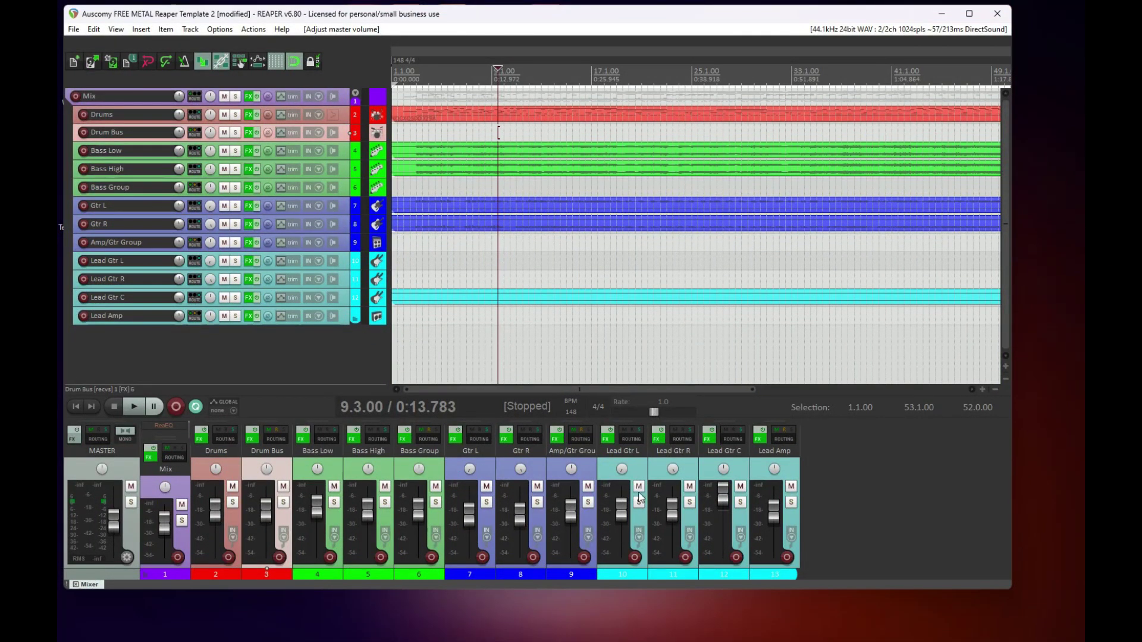
Step: Switch to Google Chrome and show the YouTube page of the "Free Template #2 Quick video demo of main plugins" video
{"action": "key", "text": "alt+Tab"}
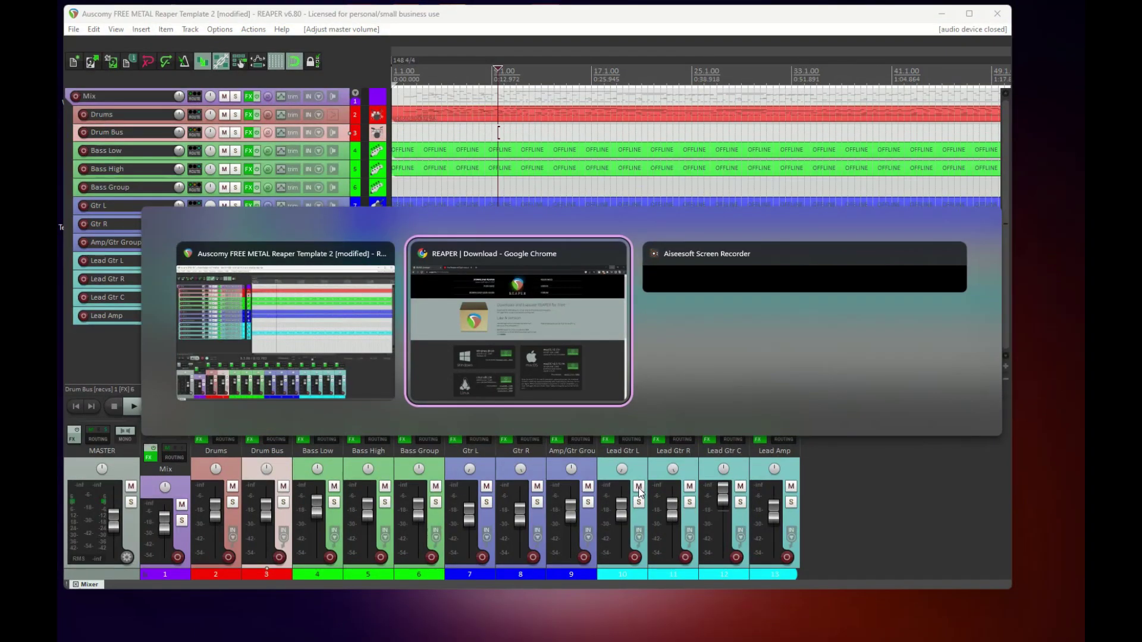
{"action": "key", "text": "alt+Tab"}
{"action": "left_click", "coordinate": [608, 378]}
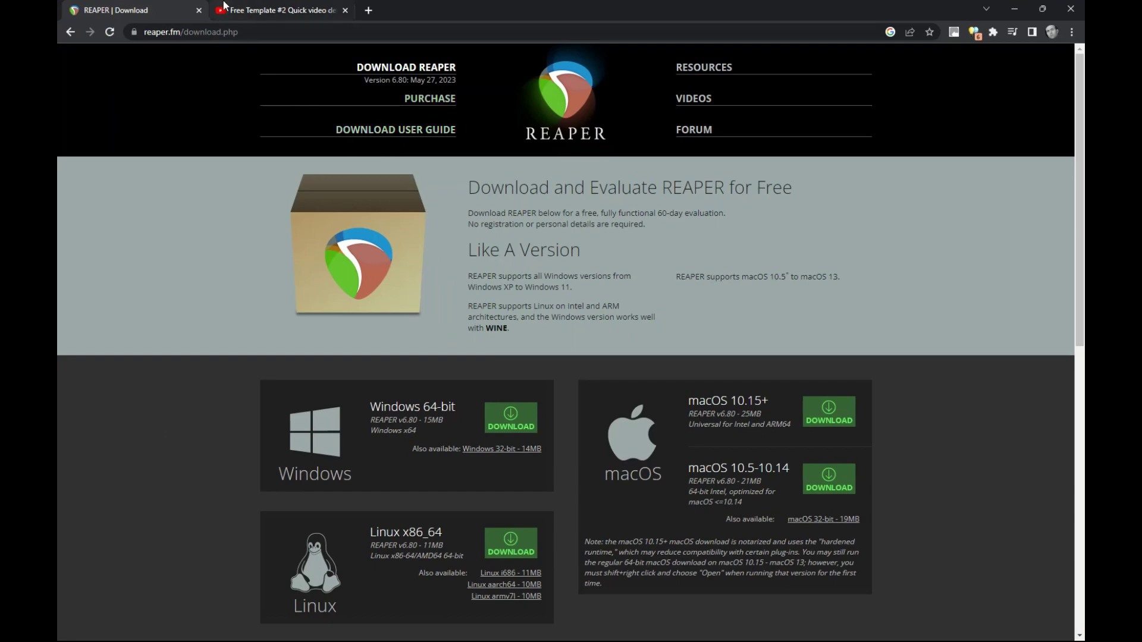
{"action": "left_click", "coordinate": [270, 11]}
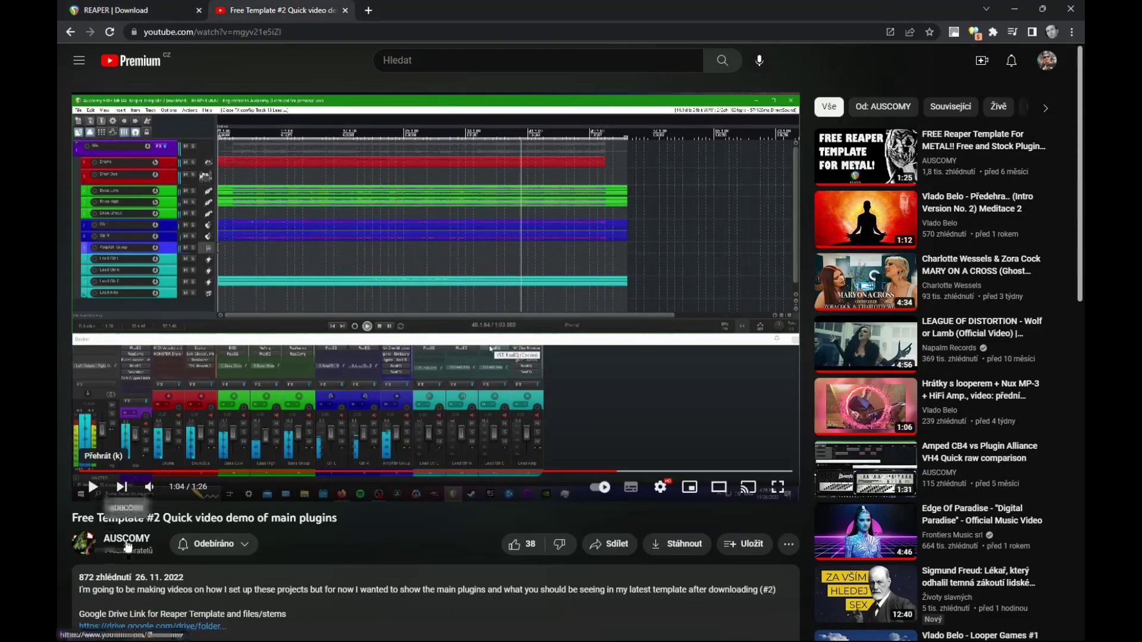
Step: Open the Google Drive link for the Reaper template and stems from the video description
{"action": "scroll", "coordinate": [455, 583], "scroll_direction": "down", "scroll_amount": 4}
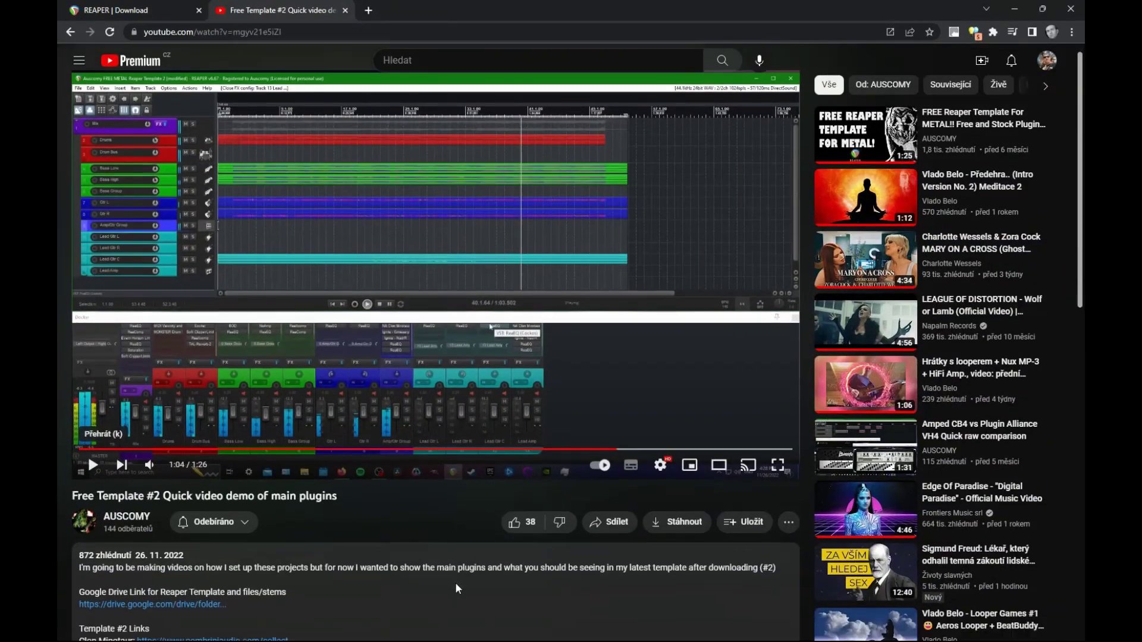
{"action": "scroll", "coordinate": [467, 610], "scroll_direction": "up", "scroll_amount": 4}
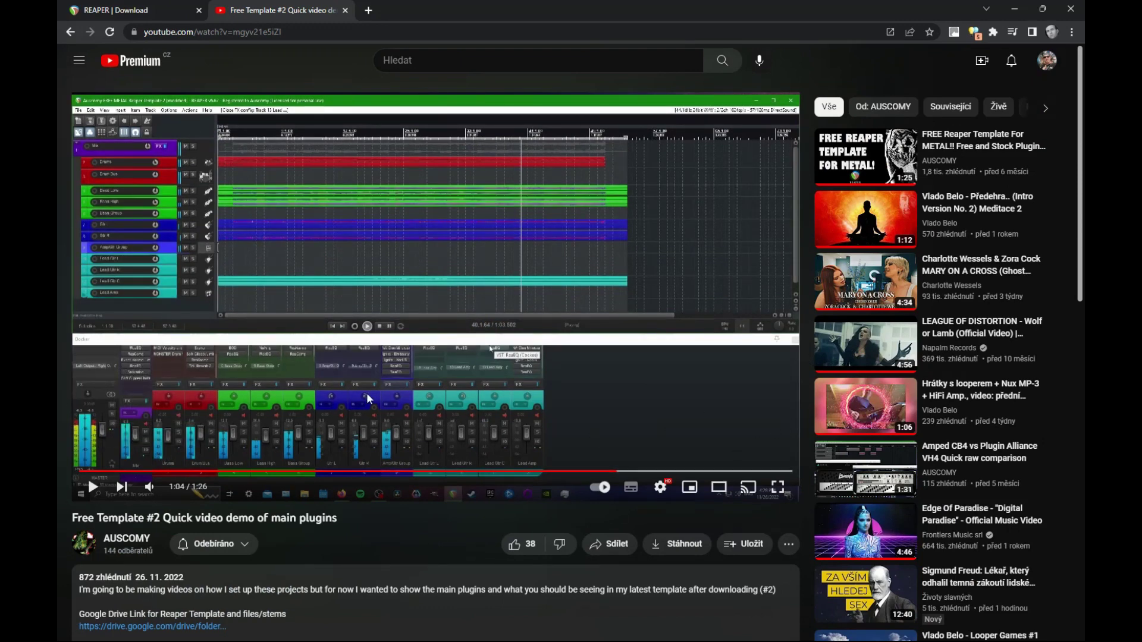
{"action": "scroll", "coordinate": [368, 400], "scroll_direction": "down", "scroll_amount": 4}
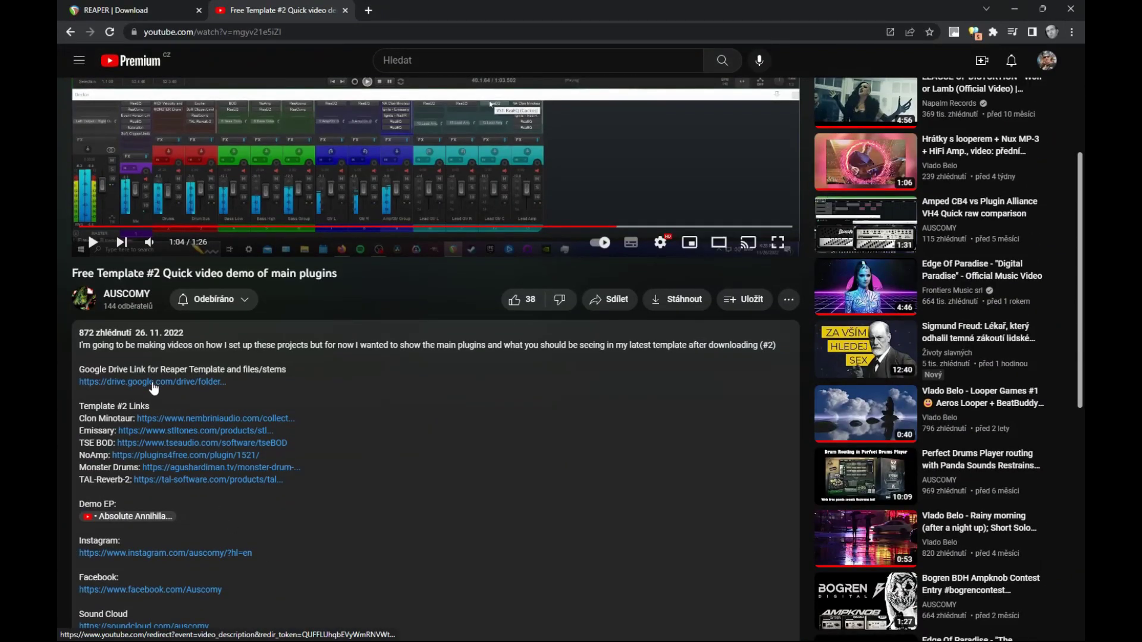
{"action": "left_click", "coordinate": [153, 384]}
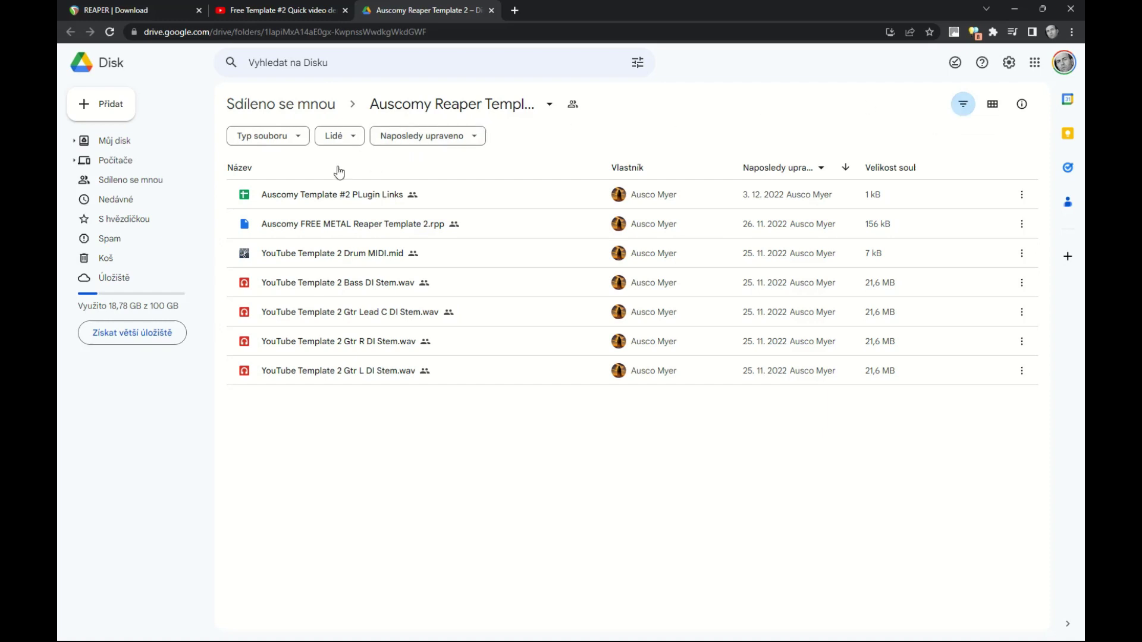
{"action": "left_click_drag", "start_coordinate": [543, 468], "coordinate": [294, 188]}
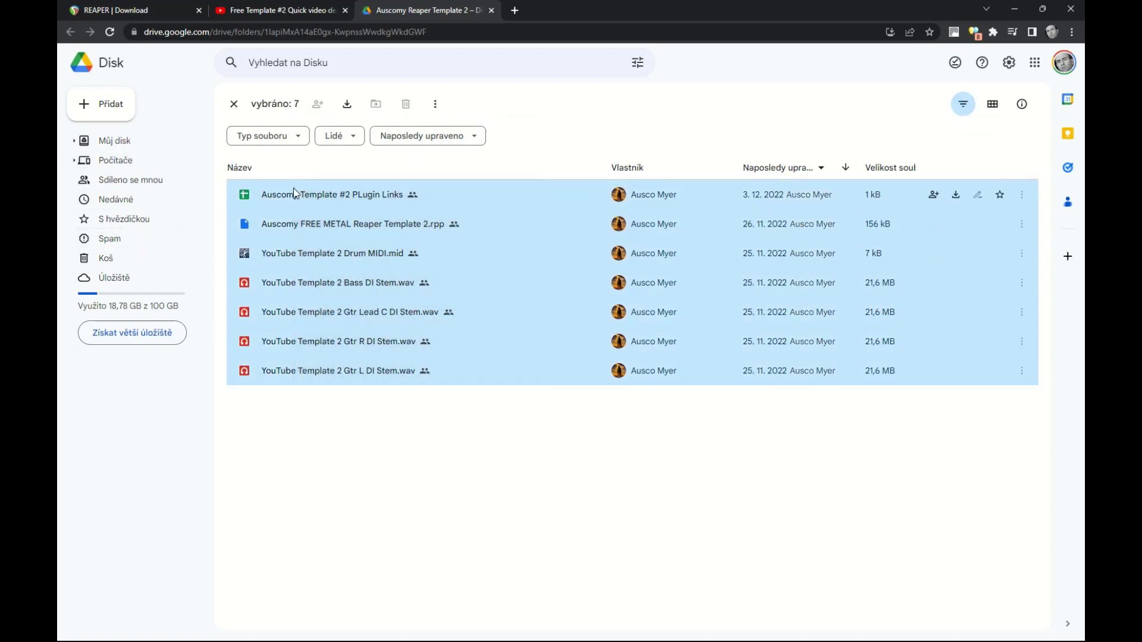
{"action": "left_click", "coordinate": [348, 104]}
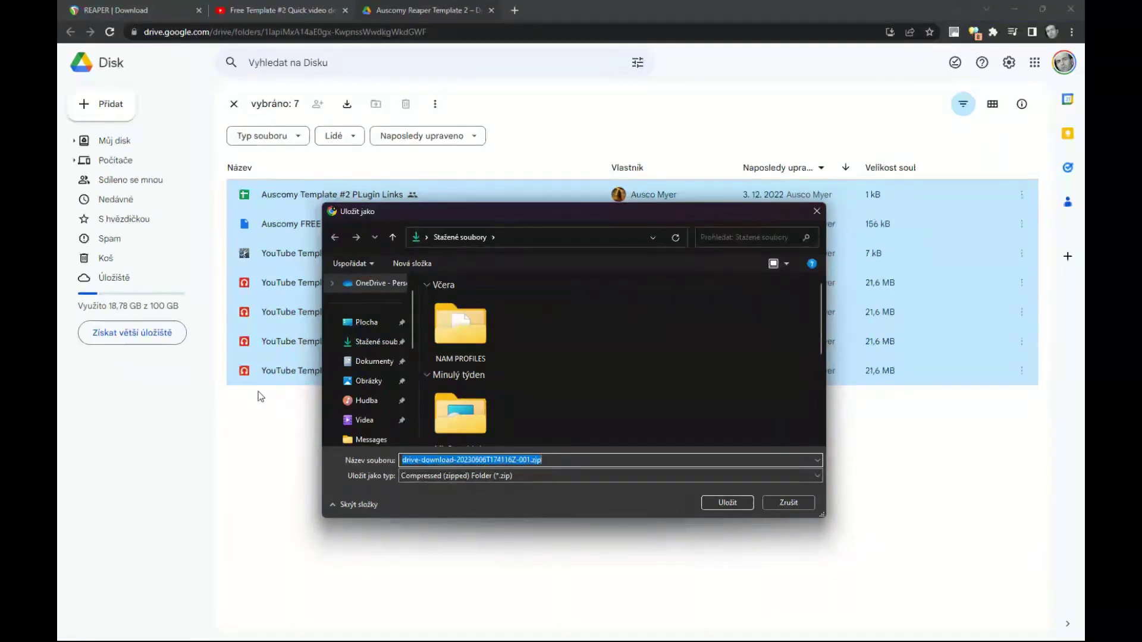
{"action": "left_click", "coordinate": [790, 505]}
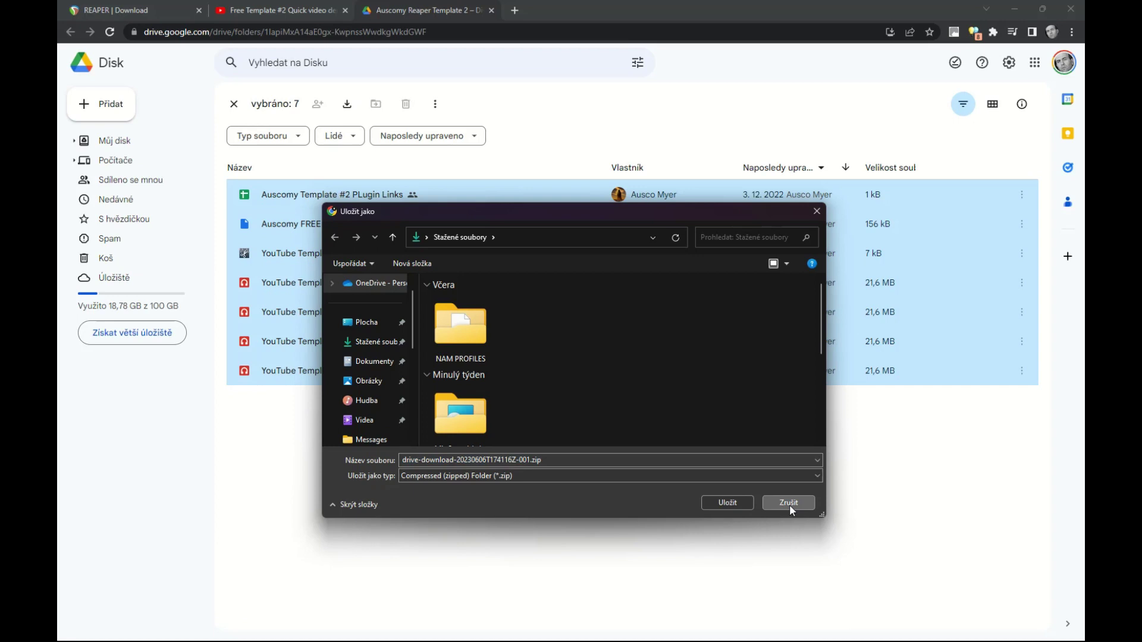
{"action": "left_click", "coordinate": [790, 504]}
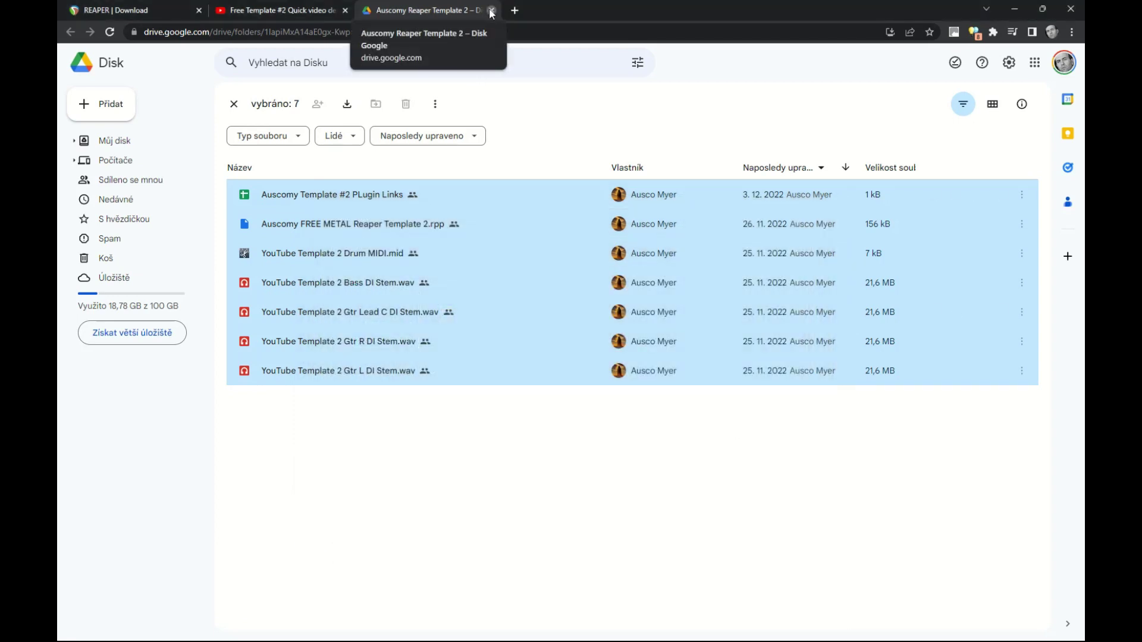
Step: Close the Google Drive, YouTube and REAPER download pages to return to REAPER
{"action": "left_click", "coordinate": [491, 10]}
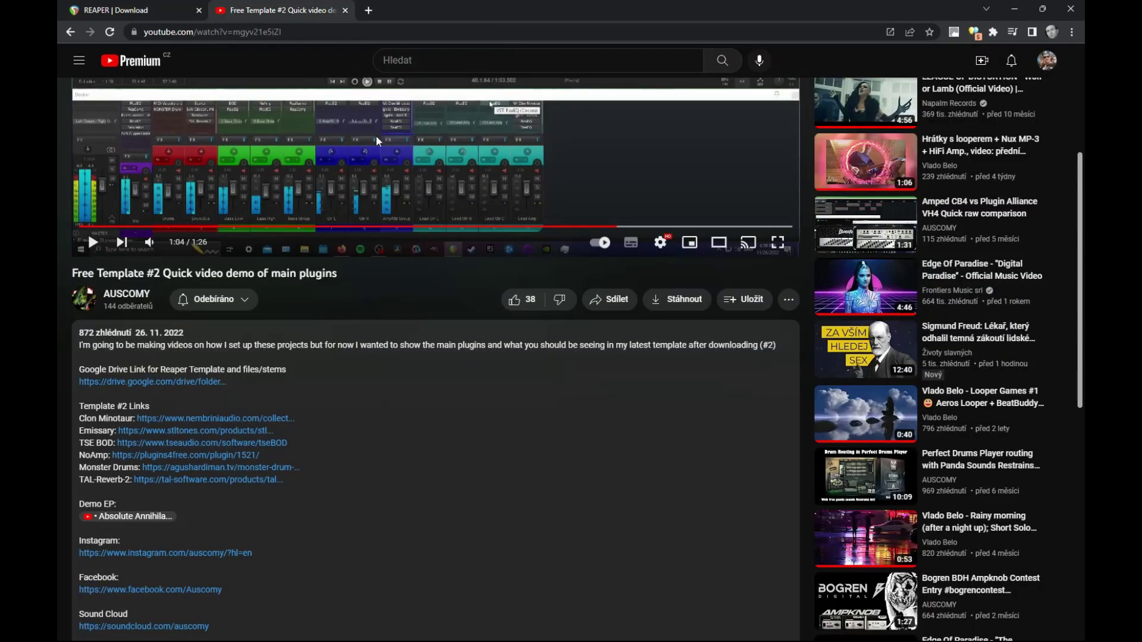
{"action": "left_click", "coordinate": [345, 11]}
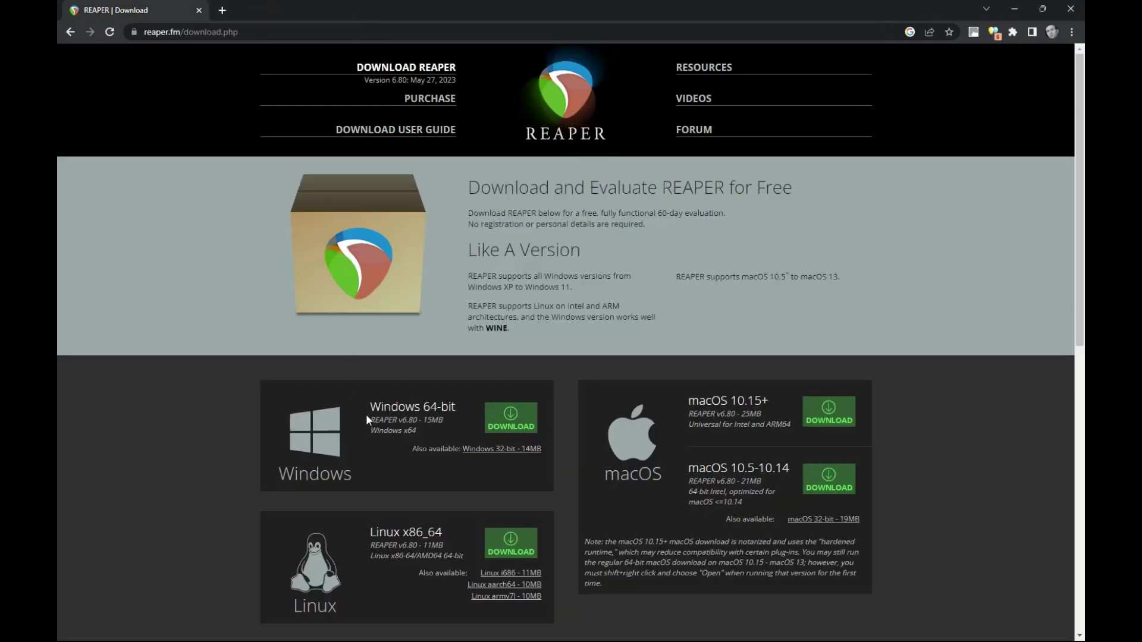
{"action": "left_click", "coordinate": [199, 10]}
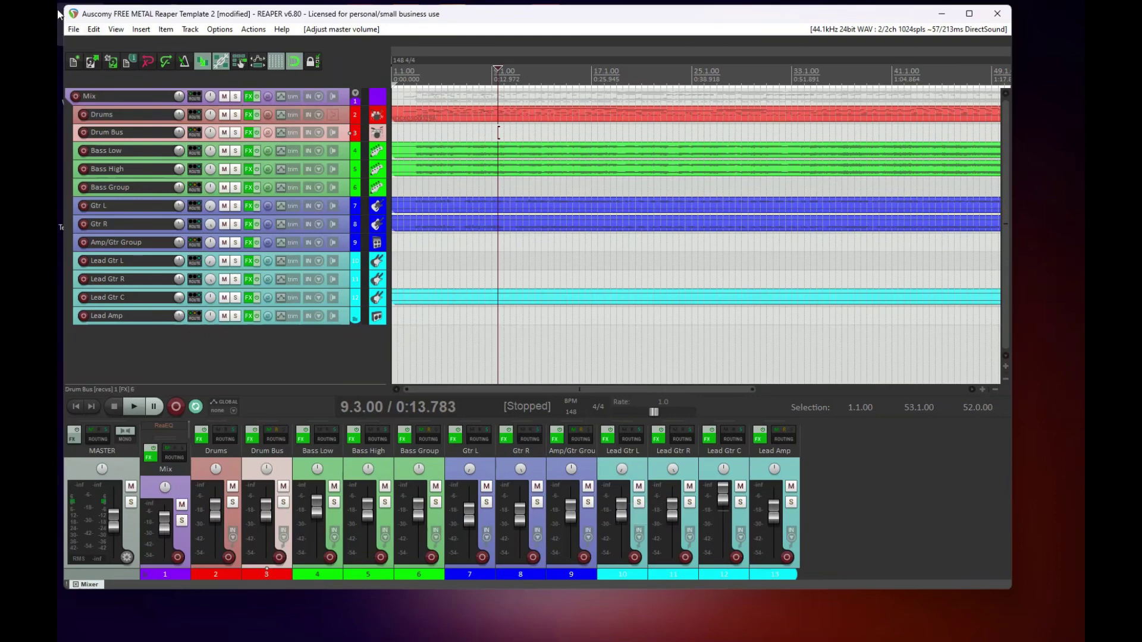
Step: Open the program preferences and examine the MIDI Devices and Buffering settings
{"action": "left_click", "coordinate": [74, 32]}
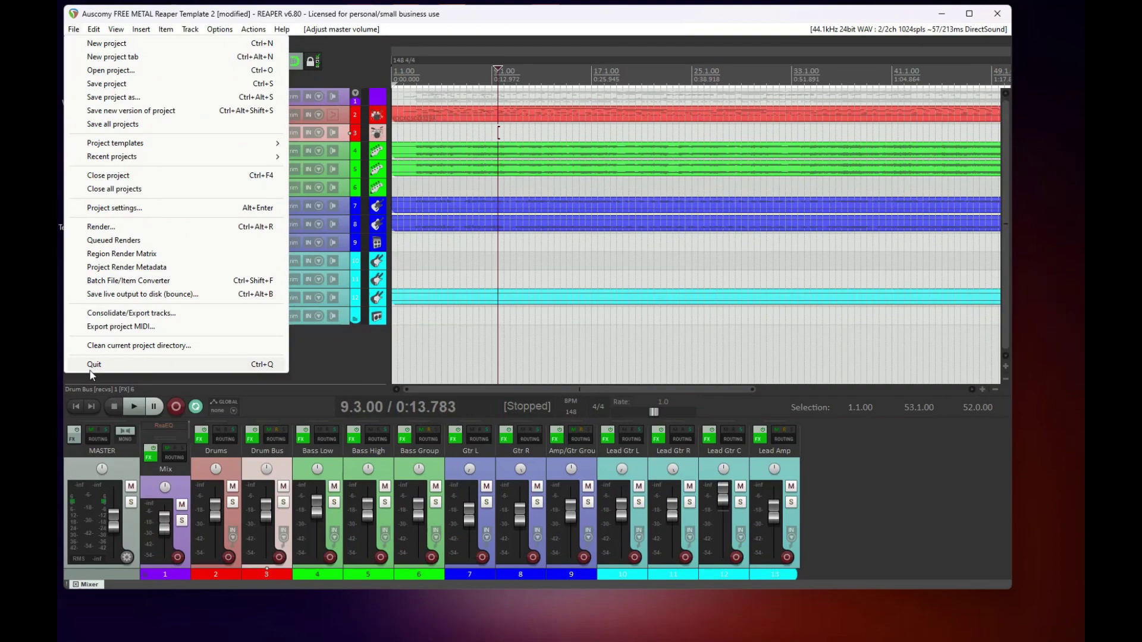
{"action": "mouse_move", "coordinate": [92, 33]}
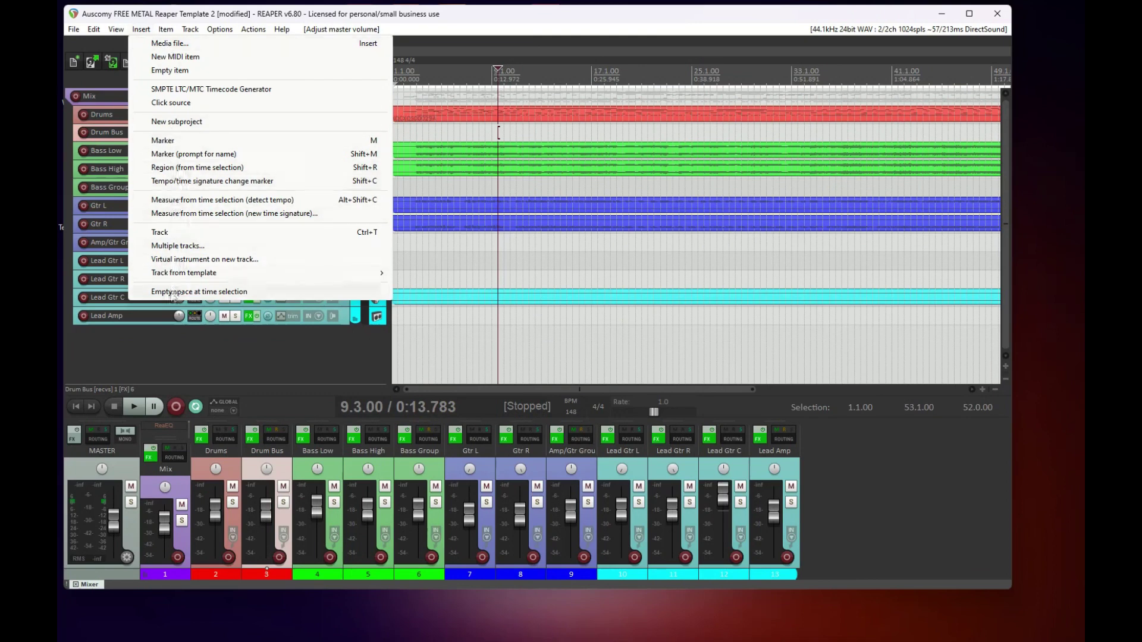
{"action": "mouse_move", "coordinate": [190, 32]}
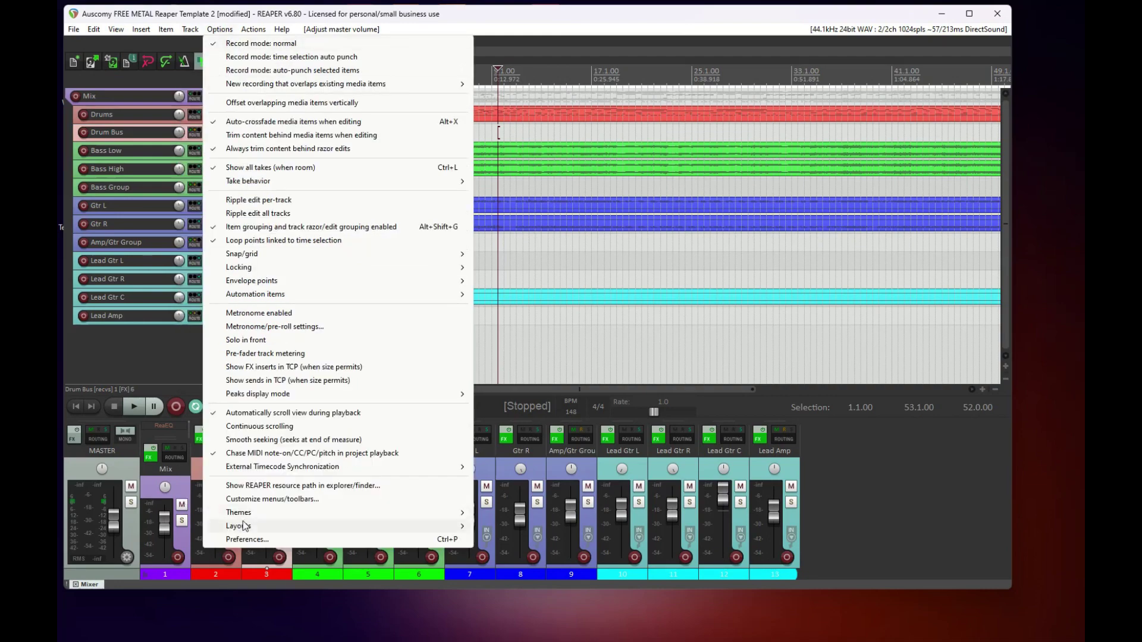
{"action": "left_click", "coordinate": [242, 539]}
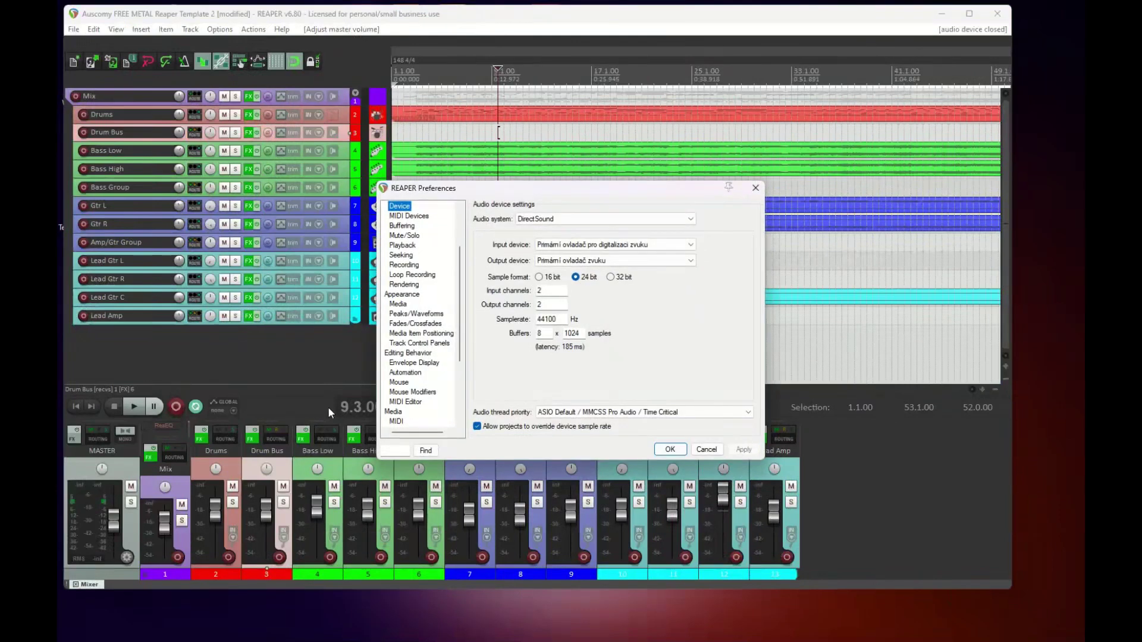
{"action": "left_click", "coordinate": [414, 217]}
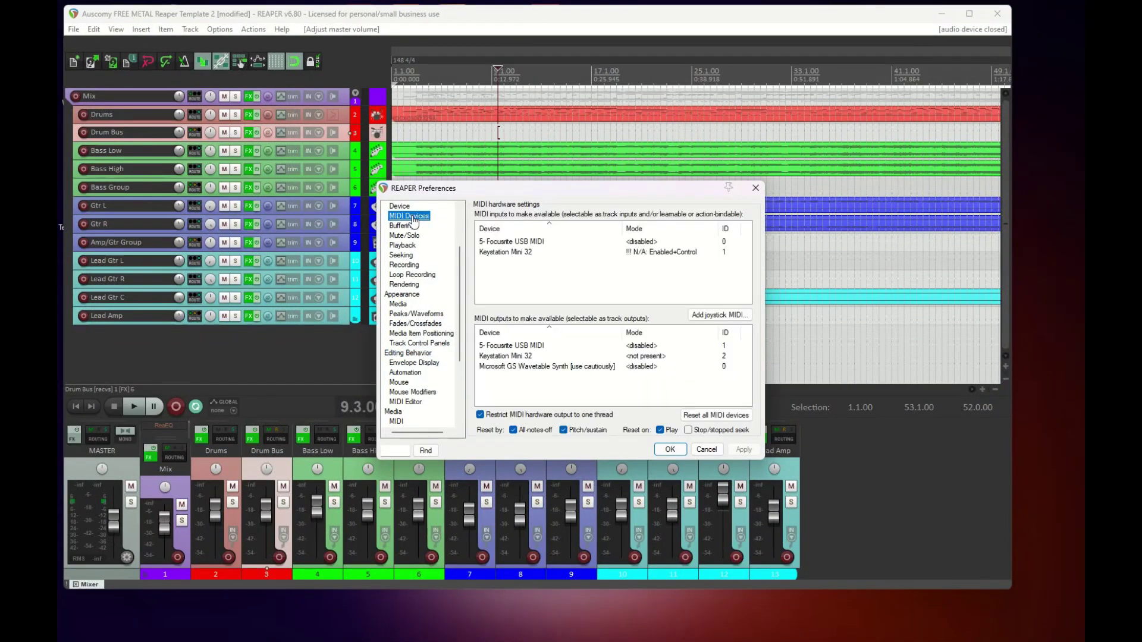
{"action": "left_click", "coordinate": [403, 227]}
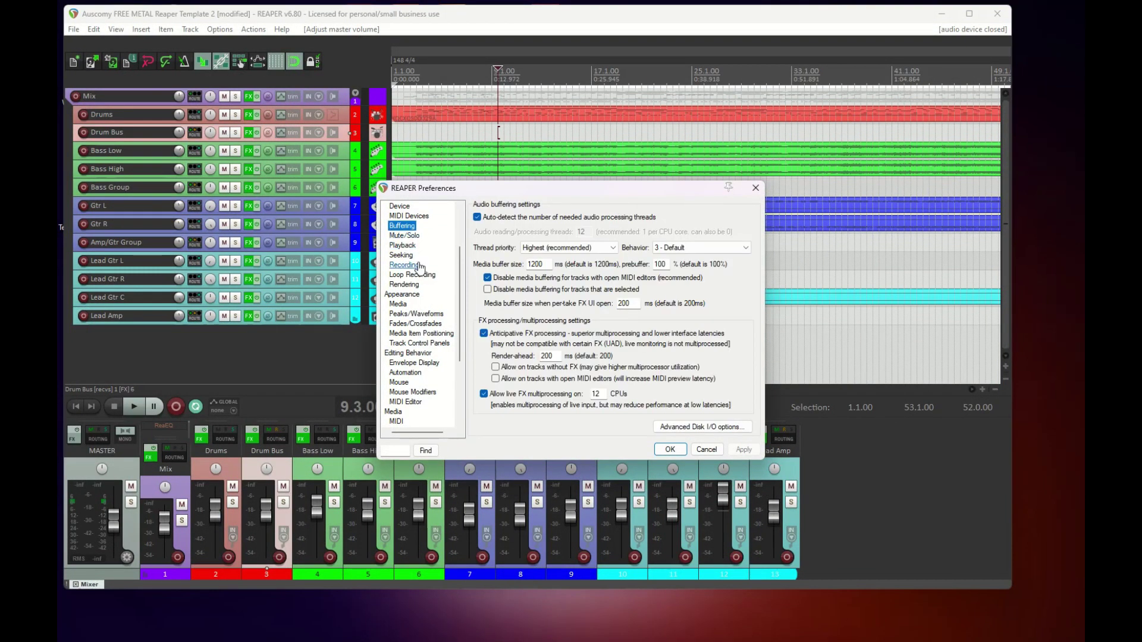
{"action": "scroll", "coordinate": [437, 381], "scroll_direction": "down", "scroll_amount": 3}
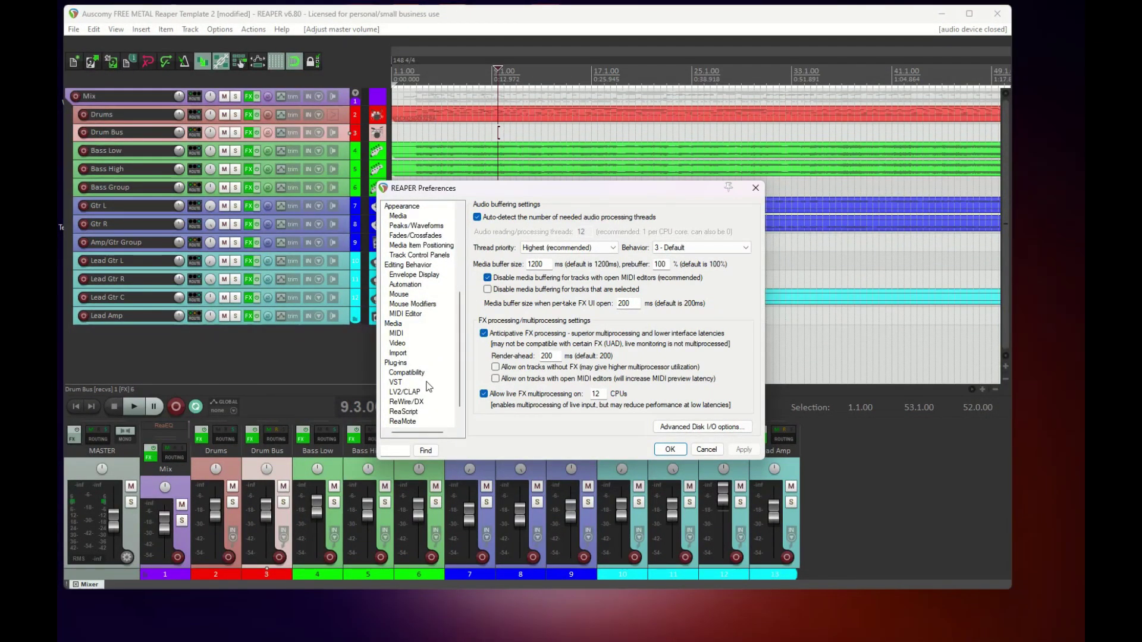
{"action": "scroll", "coordinate": [433, 382], "scroll_direction": "up", "scroll_amount": 4}
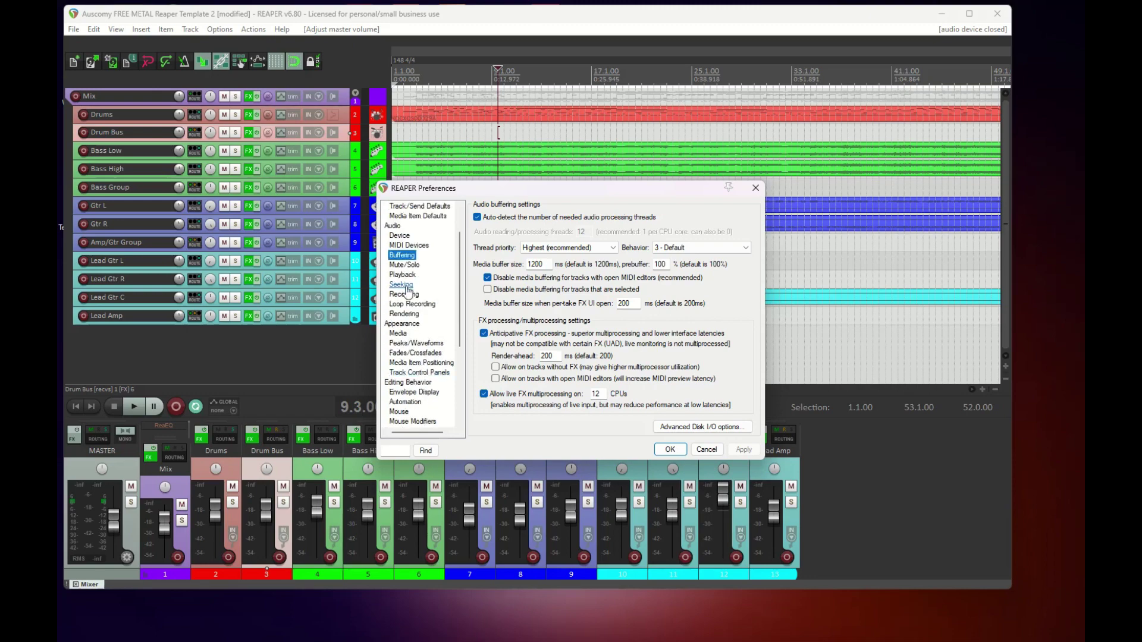
Step: Examine the available audio systems in the audio device settings, leaving the selection as it is
{"action": "left_click", "coordinate": [401, 236]}
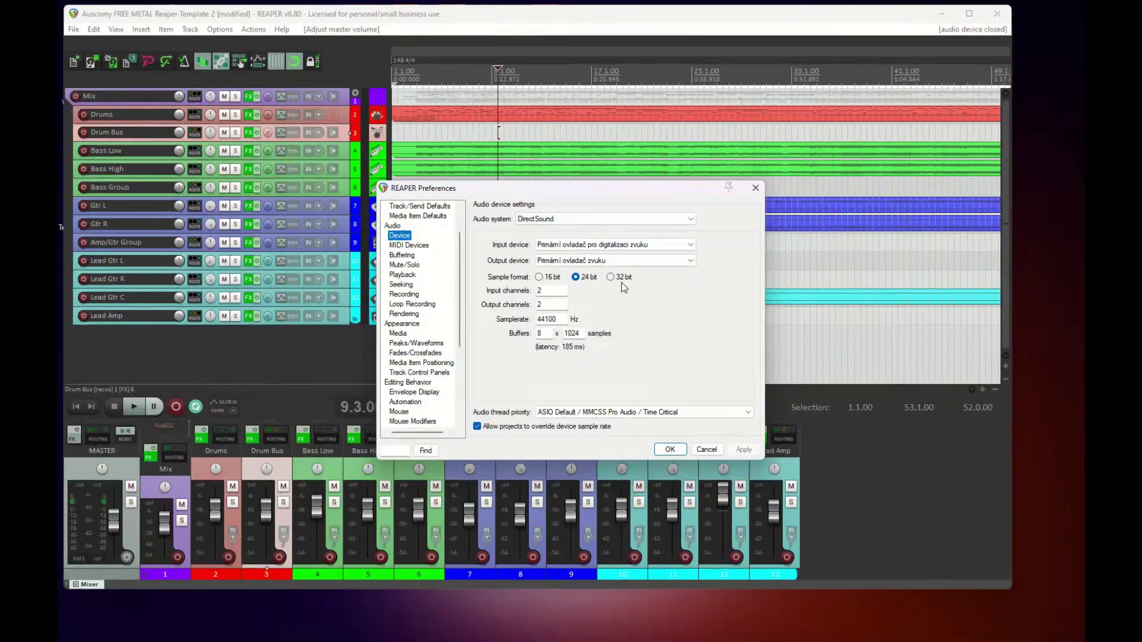
{"action": "left_click", "coordinate": [548, 219]}
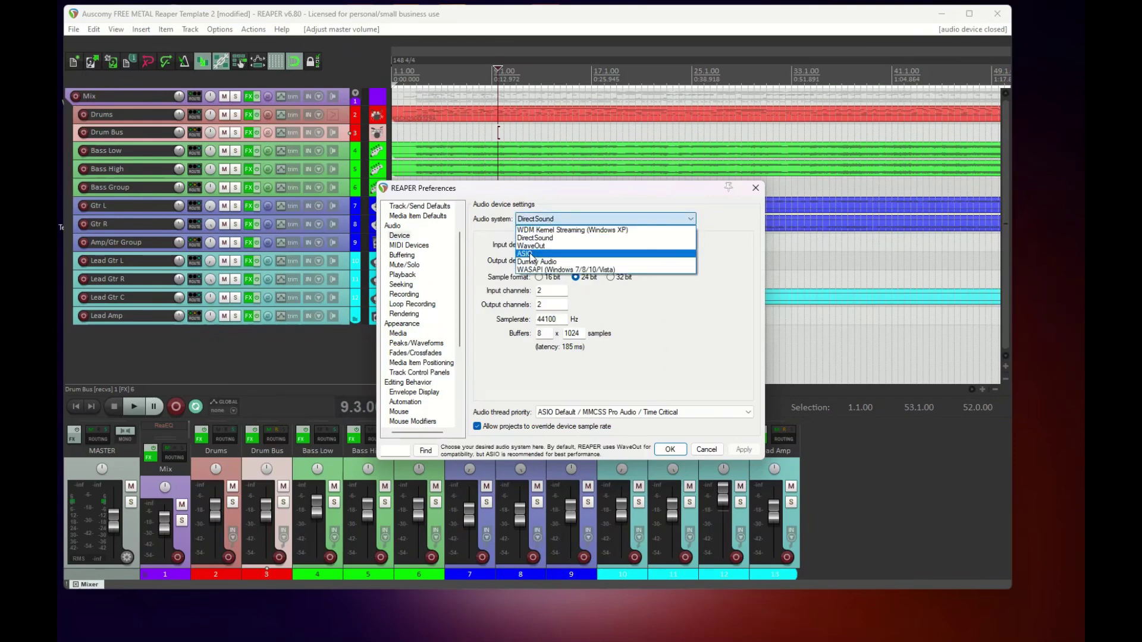
{"action": "left_click", "coordinate": [717, 365]}
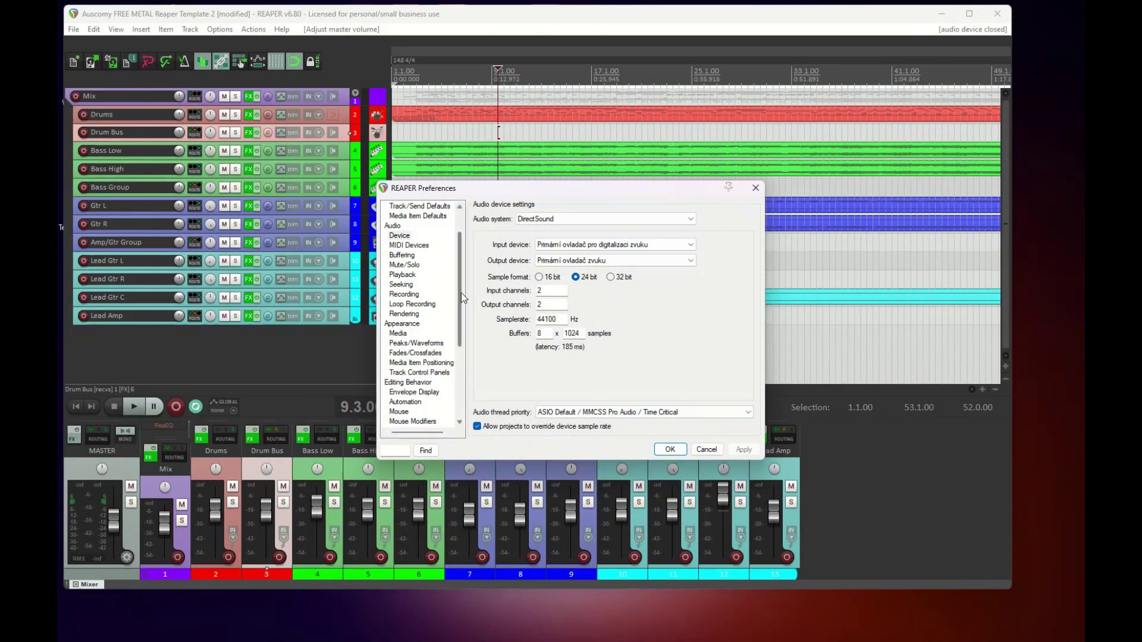
Step: Examine the VST plug-in settings and close the preferences without applying changes
{"action": "left_click_drag", "start_coordinate": [458, 295], "coordinate": [459, 390]}
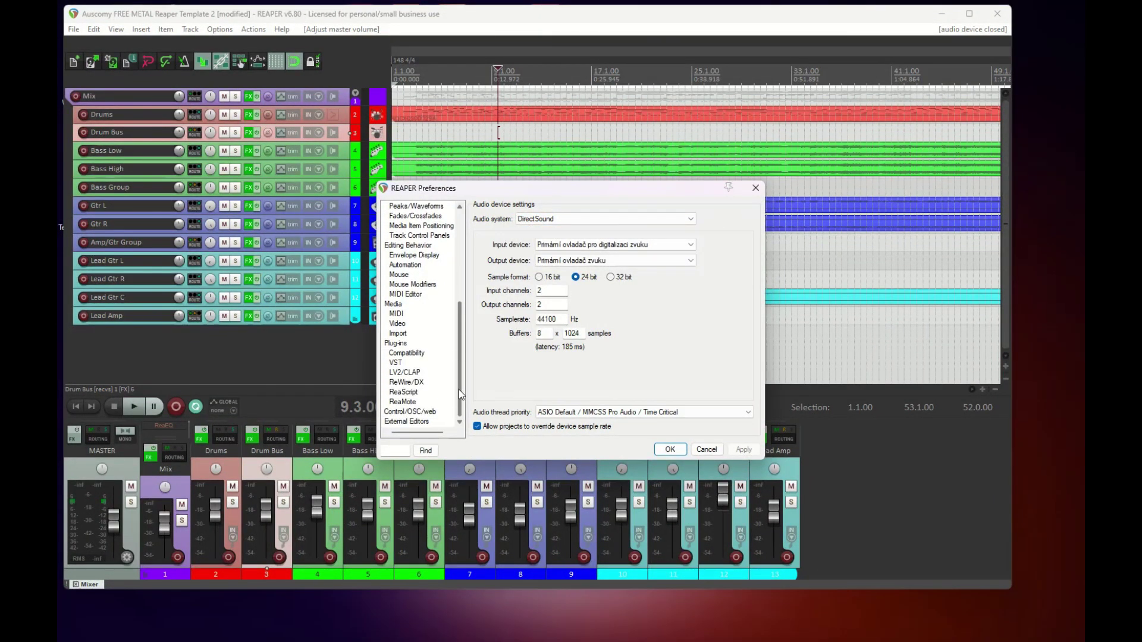
{"action": "left_click", "coordinate": [396, 363]}
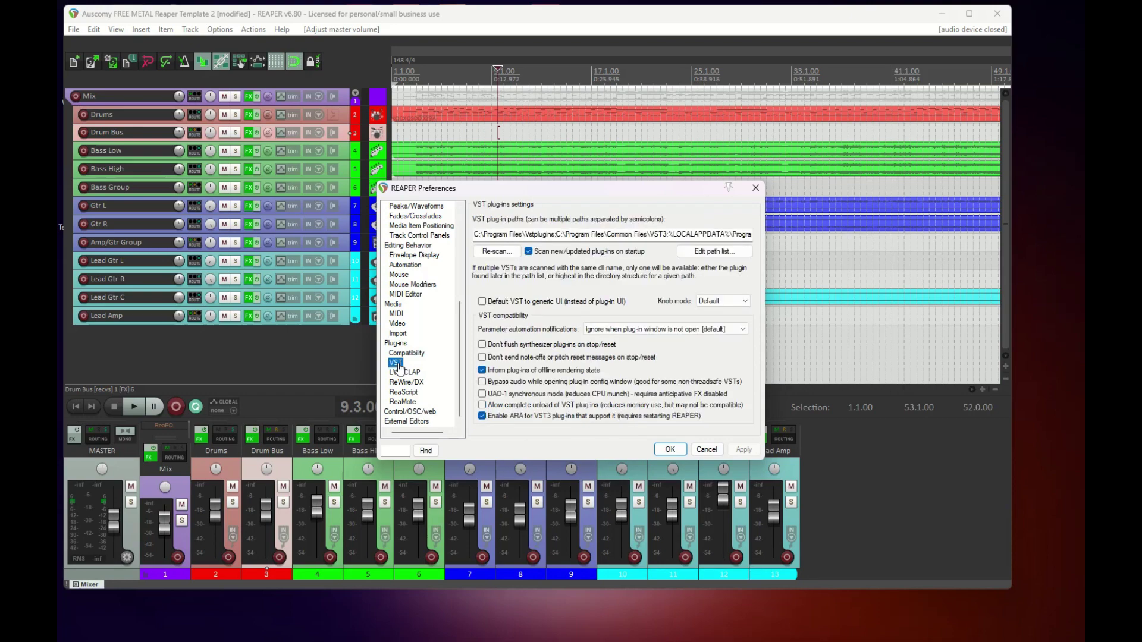
{"action": "left_click", "coordinate": [705, 450]}
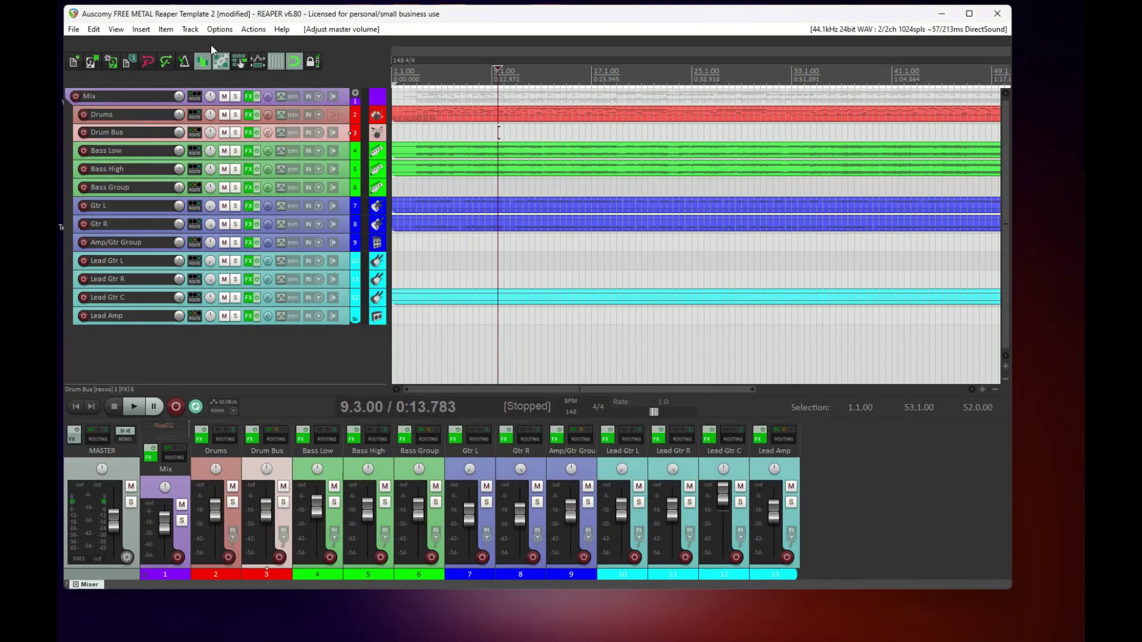
{"action": "left_click", "coordinate": [220, 30]}
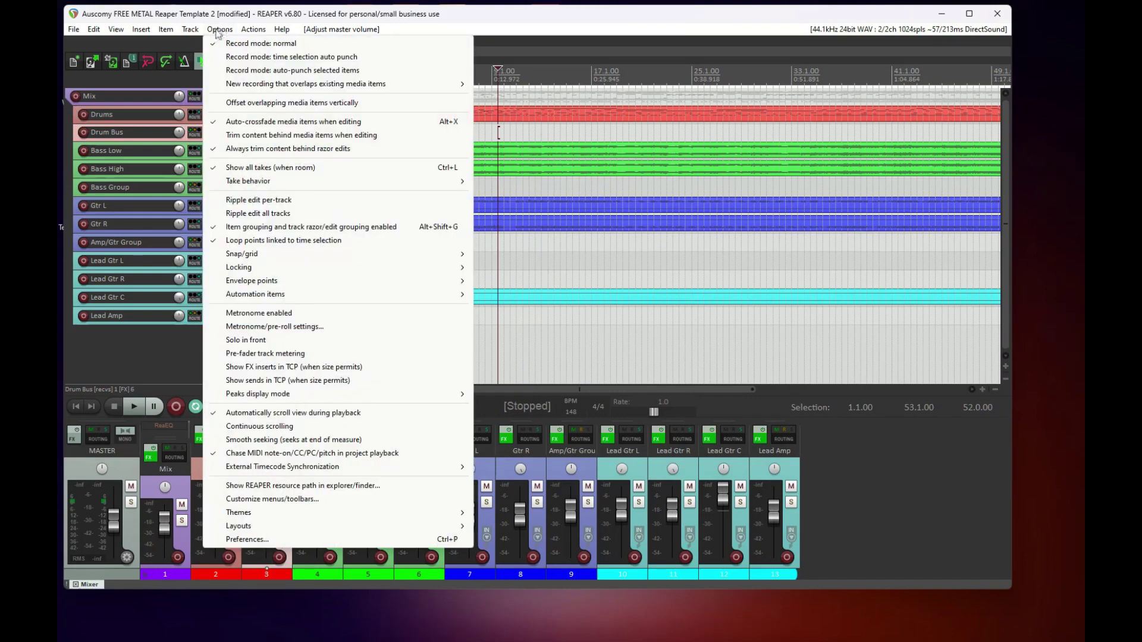
{"action": "mouse_move", "coordinate": [253, 30]}
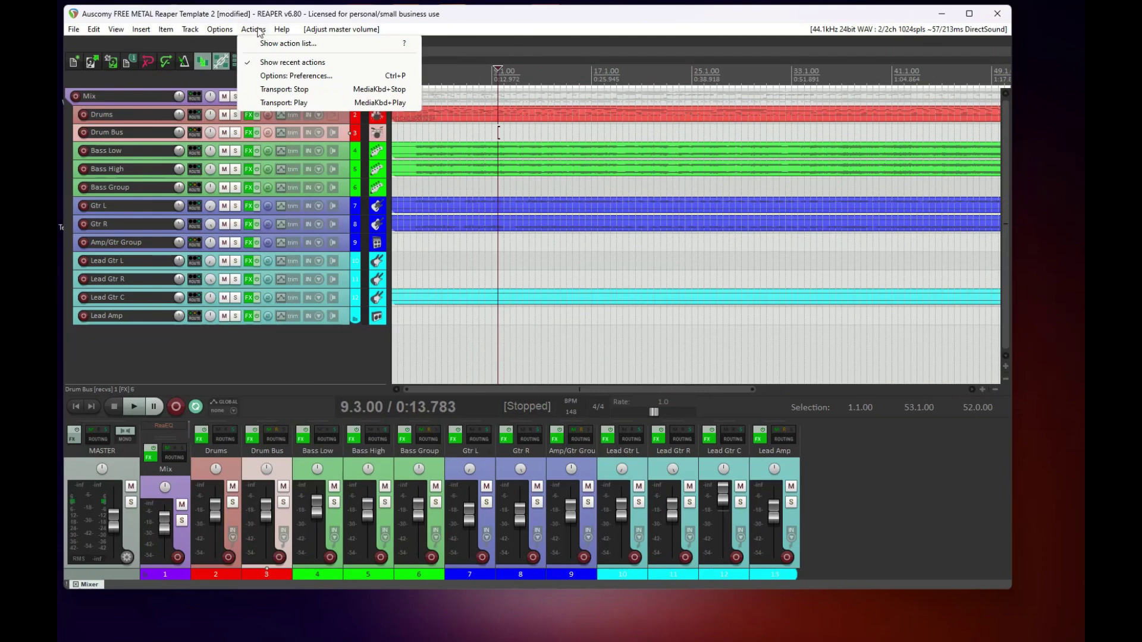
Step: Examine the commands offered under Actions and Help without running any of them
{"action": "left_click", "coordinate": [257, 31]}
{"action": "left_click", "coordinate": [278, 31]}
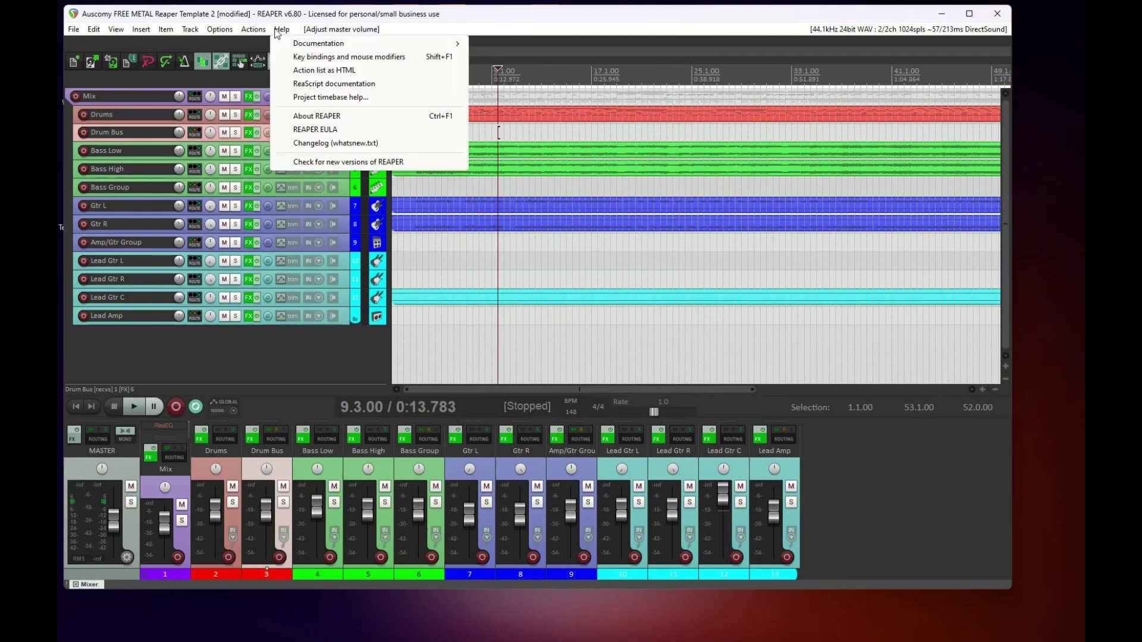
{"action": "left_click", "coordinate": [324, 39]}
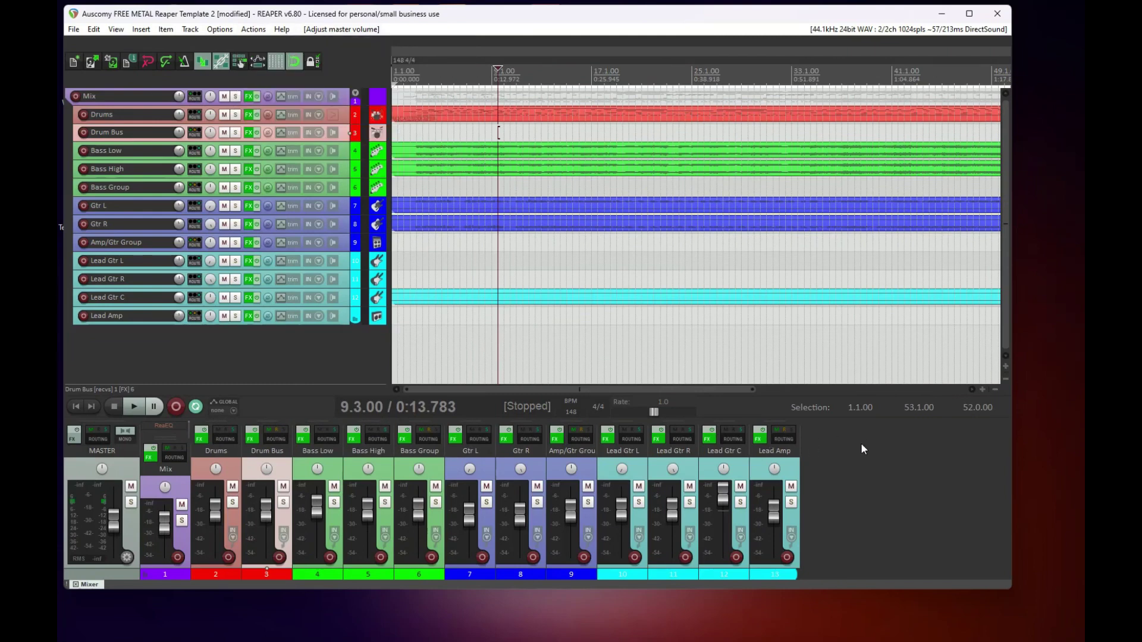
Step: Lower the master track's volume fader in the mixer
{"action": "left_click_drag", "start_coordinate": [115, 531], "coordinate": [115, 546]}
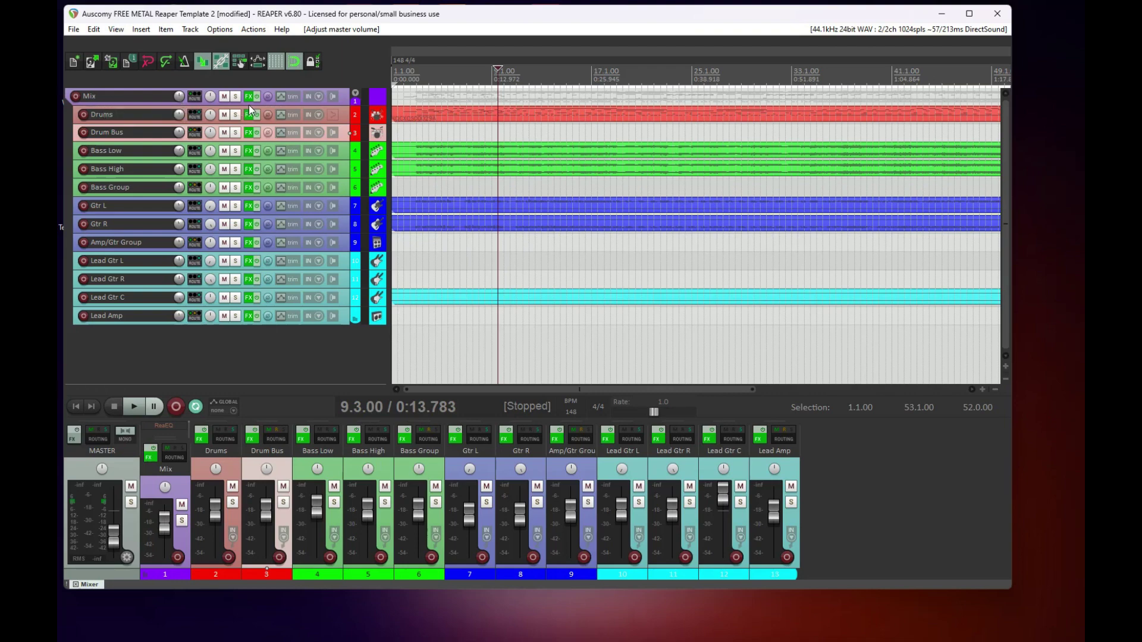
Step: In the Mix track's effects chain, bypass Ozone 10 and enable both ReaEQs, ReaComp, Event Horizon Limiter/Clipper, Saturation and Soft Clipper/Limiter
{"action": "mouse_move", "coordinate": [250, 101]}
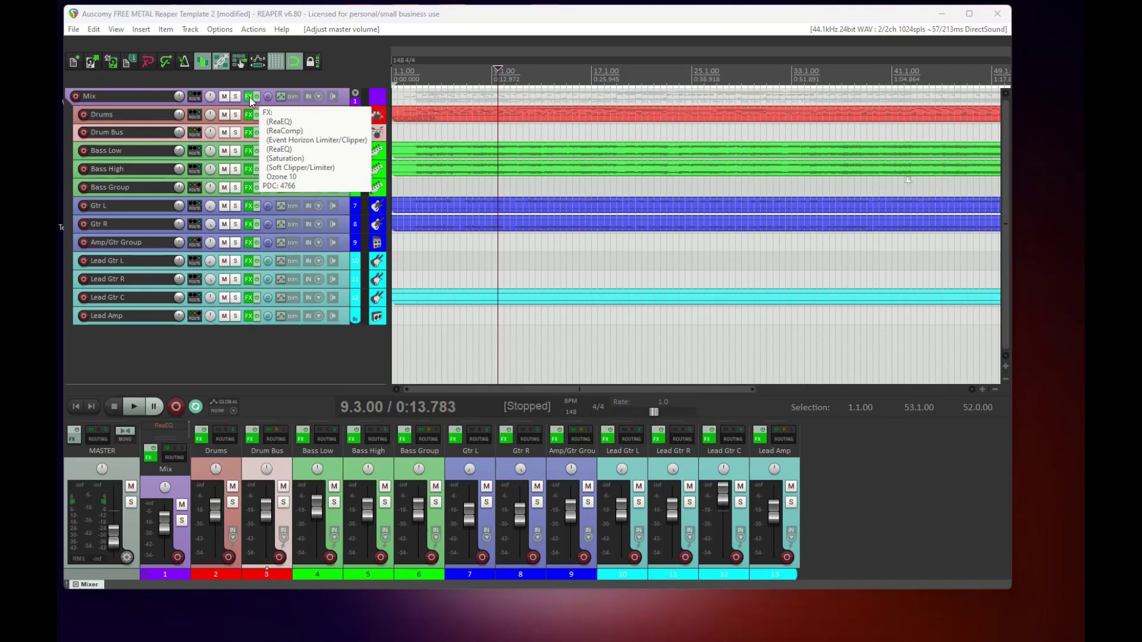
{"action": "left_click", "coordinate": [250, 97]}
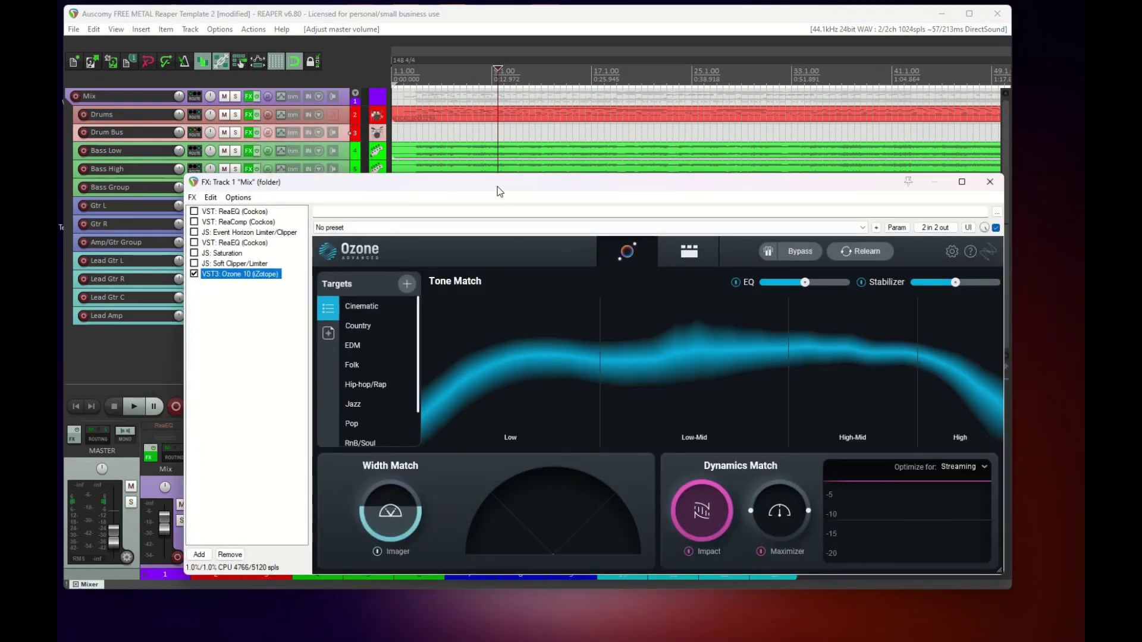
{"action": "left_click_drag", "start_coordinate": [497, 187], "coordinate": [423, 92]}
{"action": "left_click", "coordinate": [121, 180]}
{"action": "left_click", "coordinate": [121, 117]}
{"action": "left_click", "coordinate": [120, 127]}
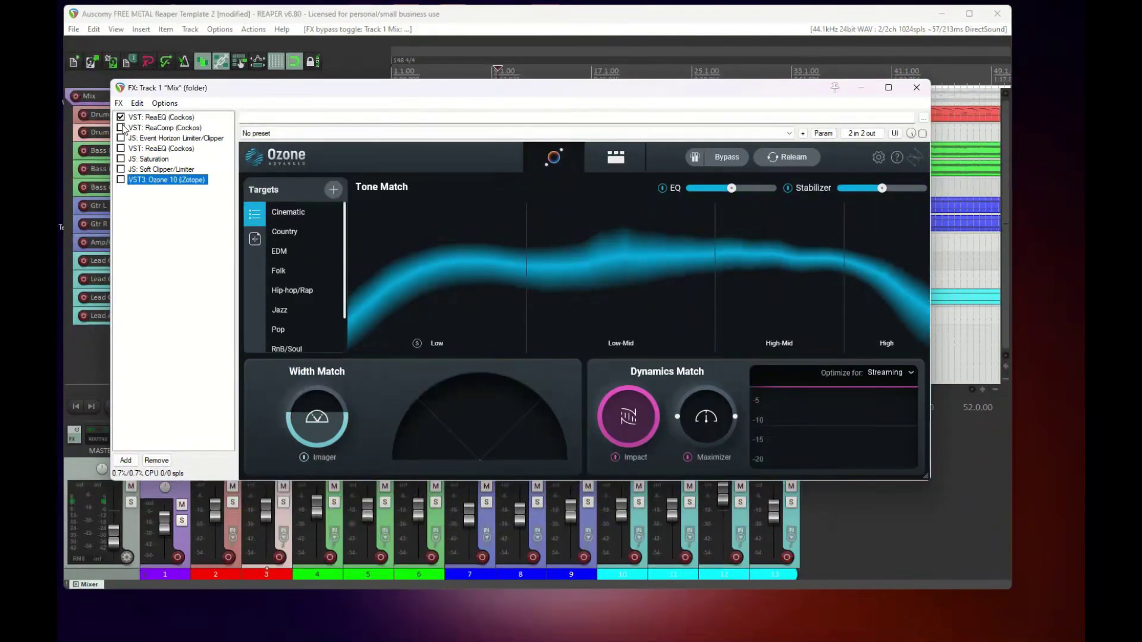
{"action": "left_click", "coordinate": [121, 148]}
{"action": "left_click", "coordinate": [120, 158]}
{"action": "left_click", "coordinate": [121, 169]}
{"action": "left_click", "coordinate": [154, 169]}
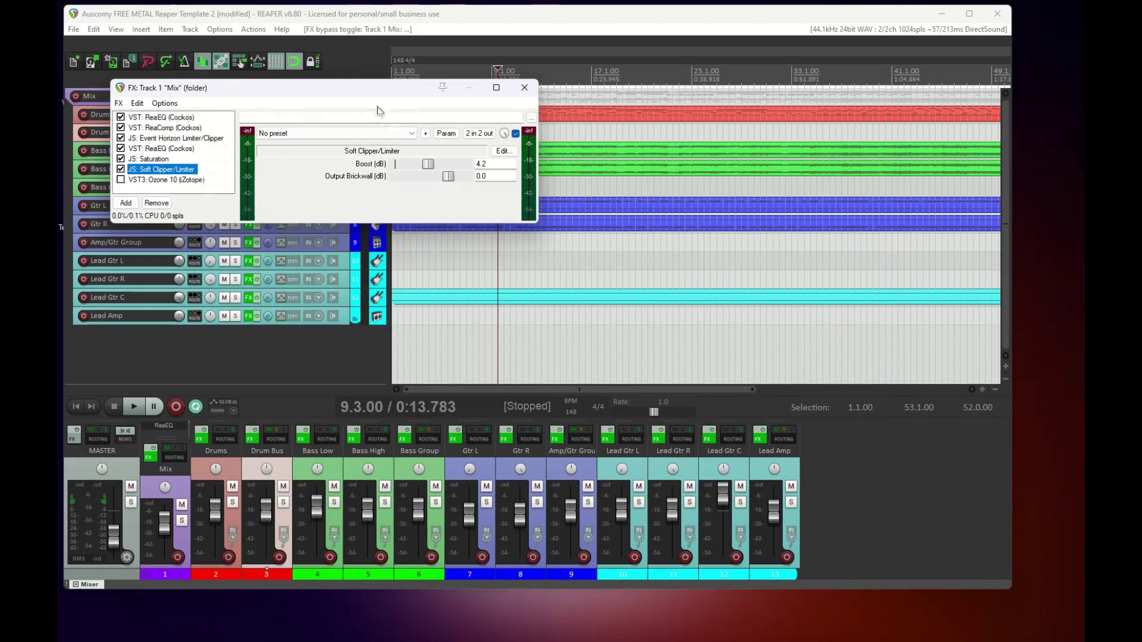
{"action": "left_click_drag", "start_coordinate": [321, 94], "coordinate": [365, 248]}
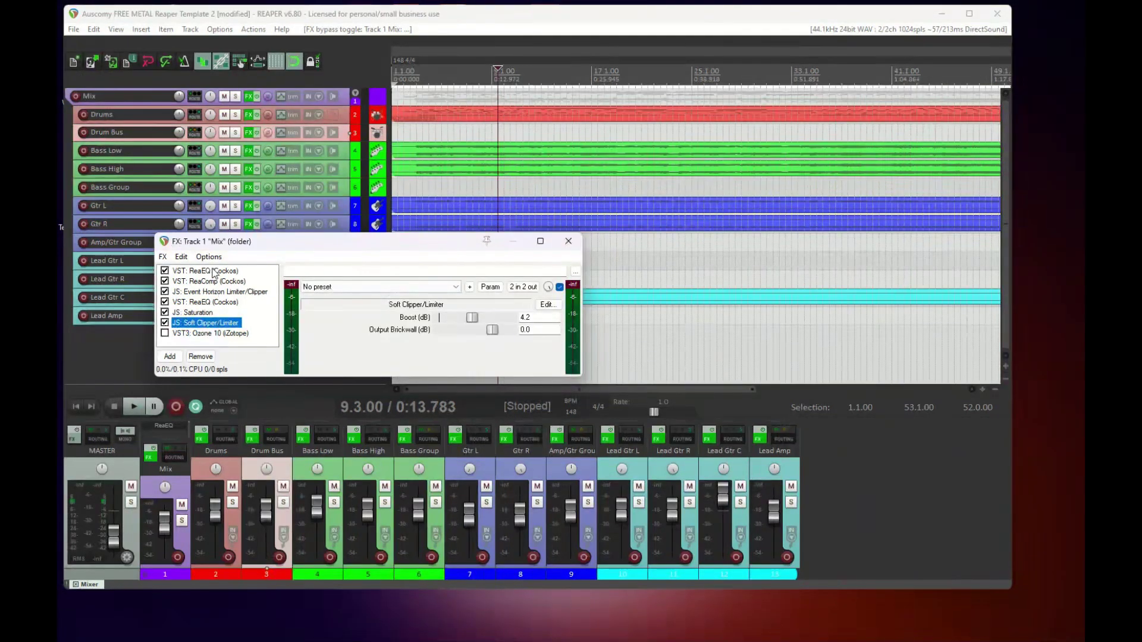
{"action": "left_click", "coordinate": [568, 241]}
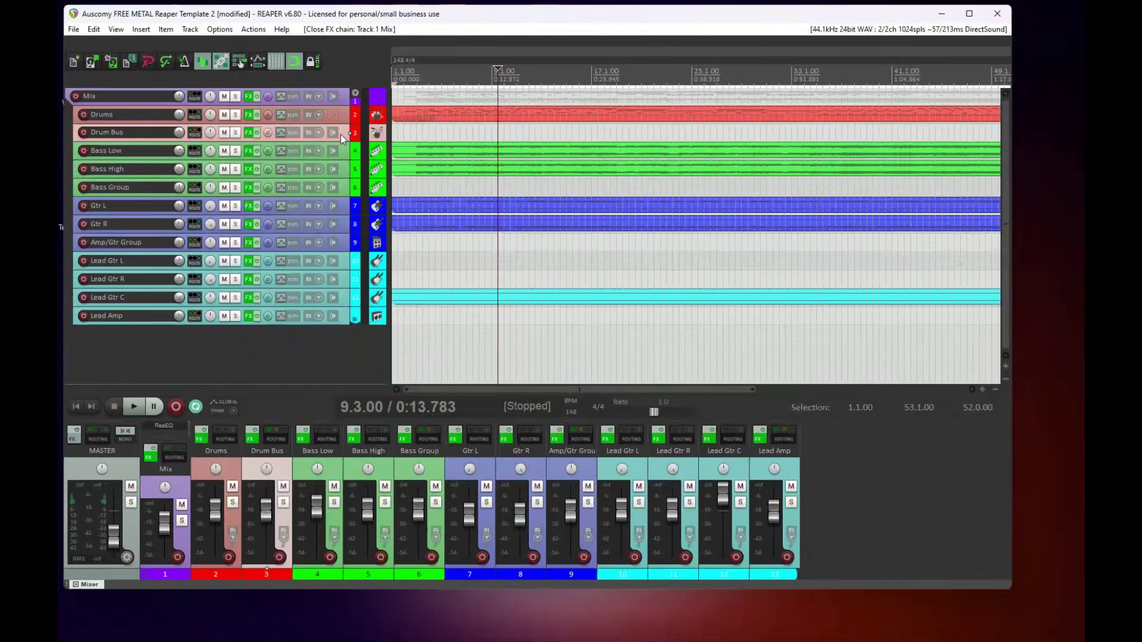
Step: Examine the effects chain of the Drum Bus track and the EZdrummer instrument on the Drums track
{"action": "left_click", "coordinate": [249, 134]}
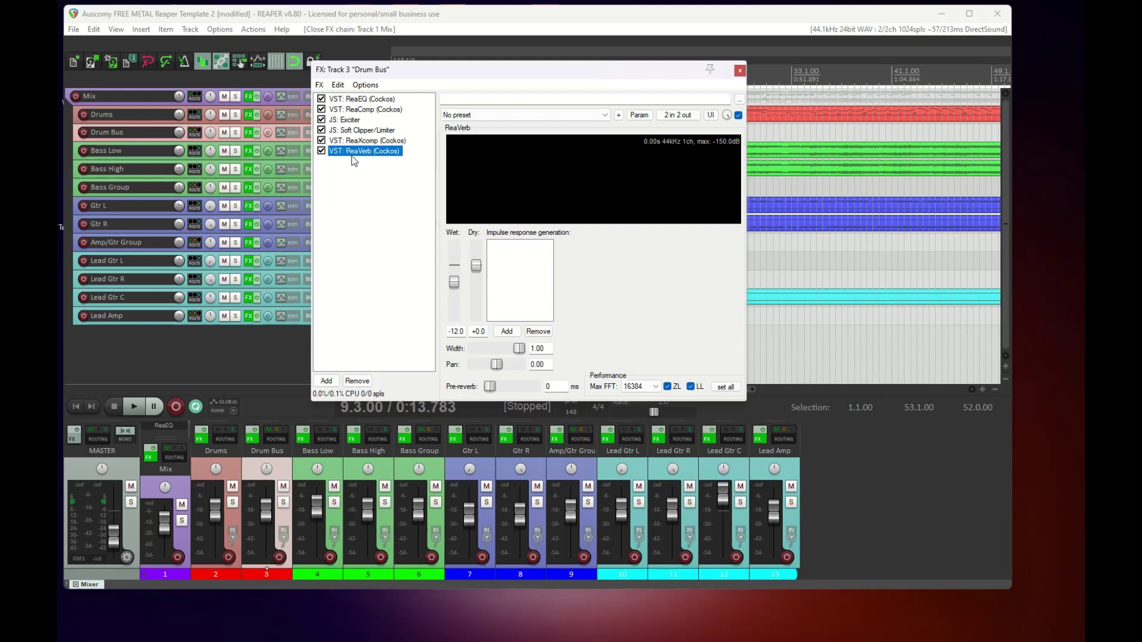
{"action": "left_click", "coordinate": [740, 70]}
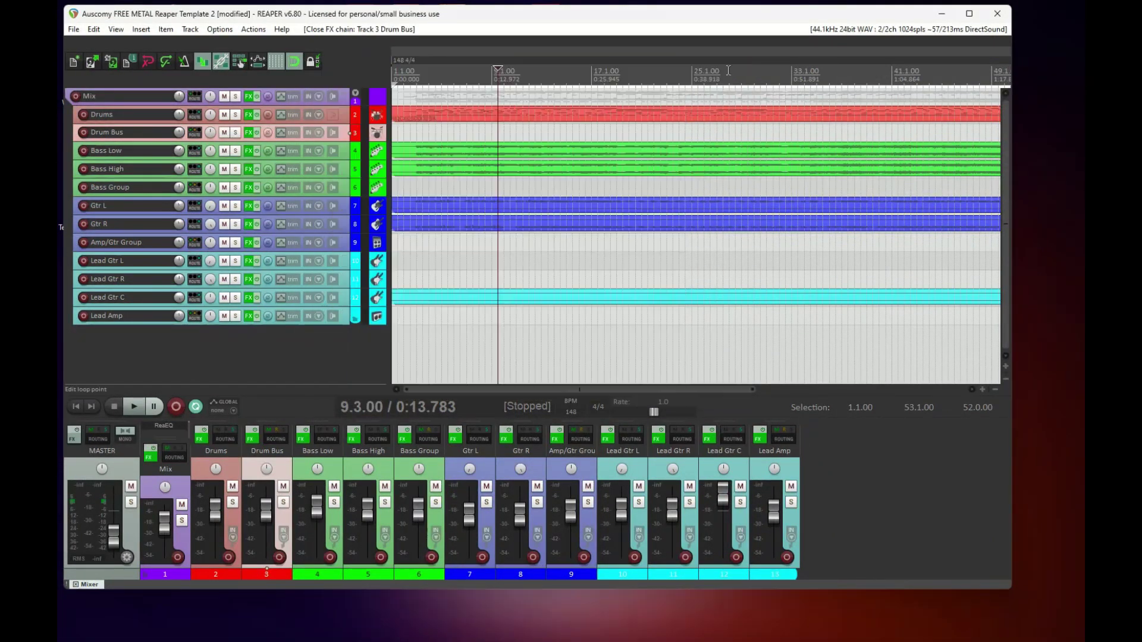
{"action": "left_click", "coordinate": [249, 114]}
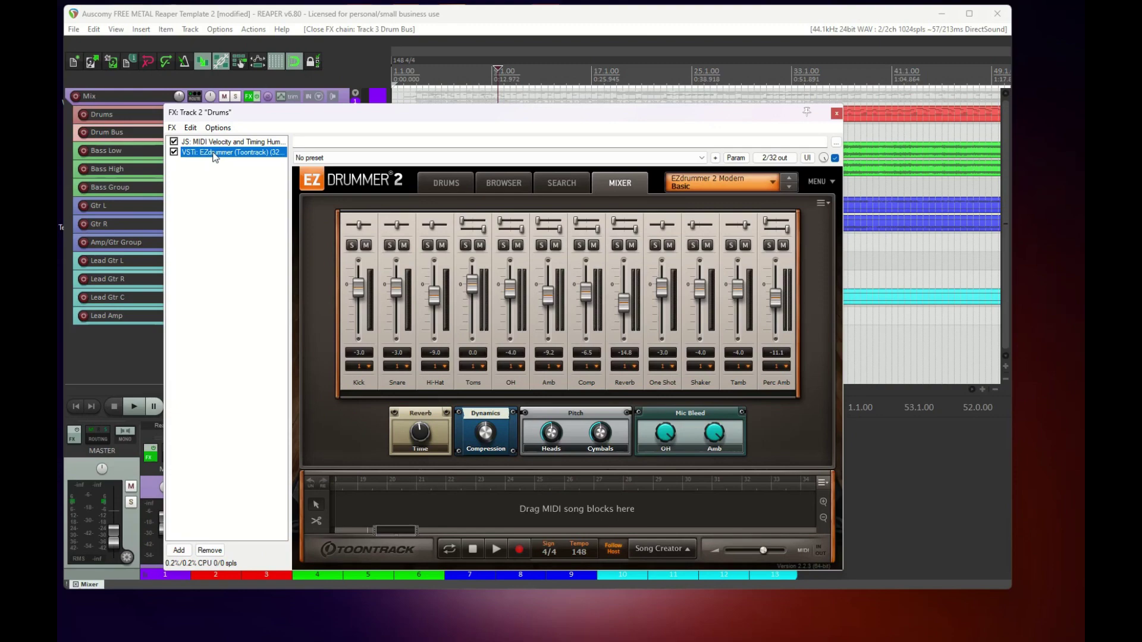
{"action": "left_click", "coordinate": [836, 113]}
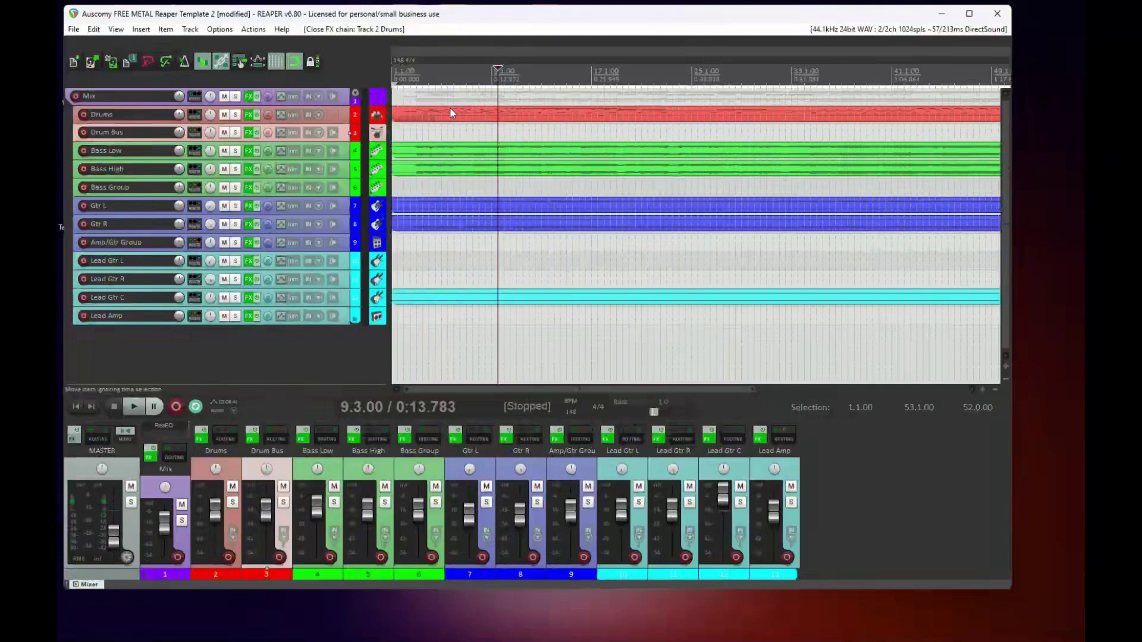
Step: Open the Drums track's MIDI item, audition the Kick, Snare and Crash 2 (R) notes, and close the editor
{"action": "double_click", "coordinate": [427, 117]}
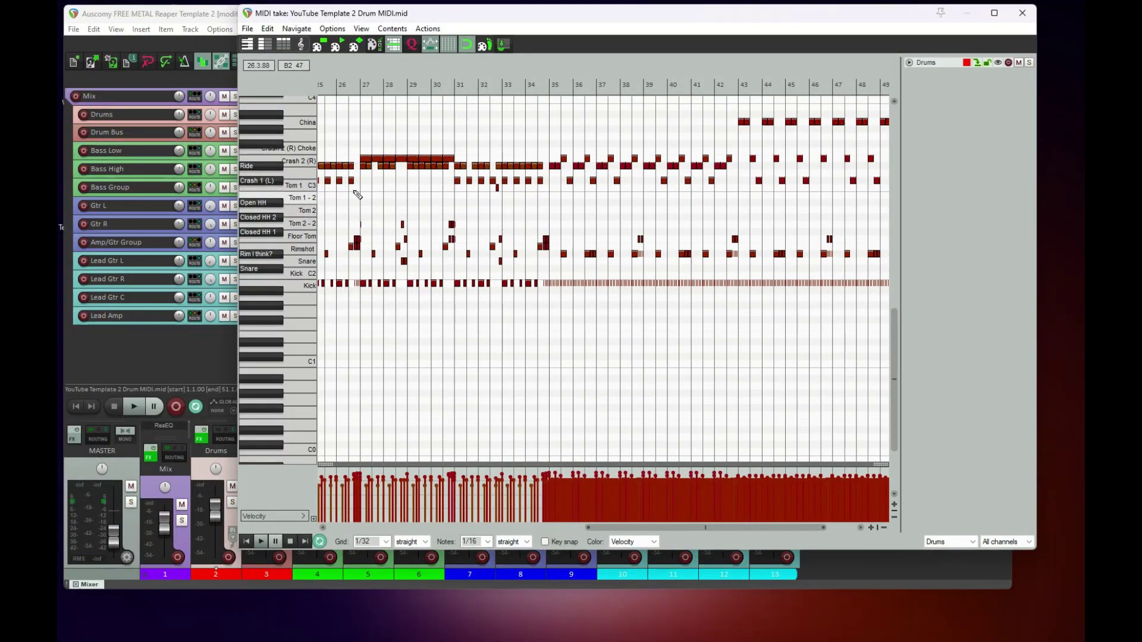
{"action": "left_click", "coordinate": [293, 288]}
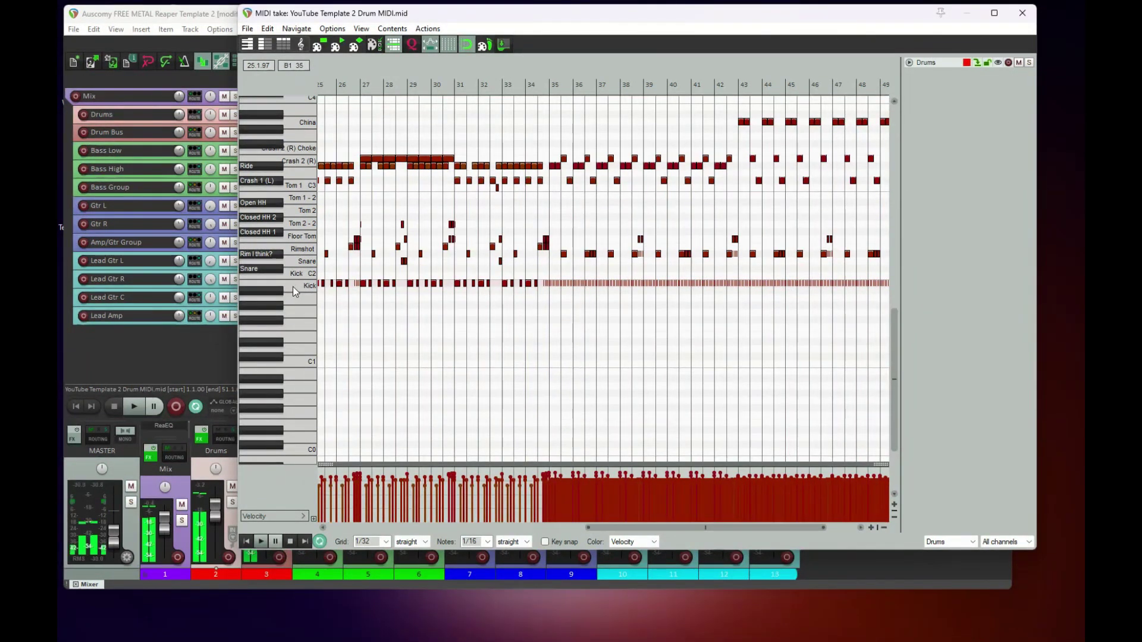
{"action": "left_click", "coordinate": [293, 262]}
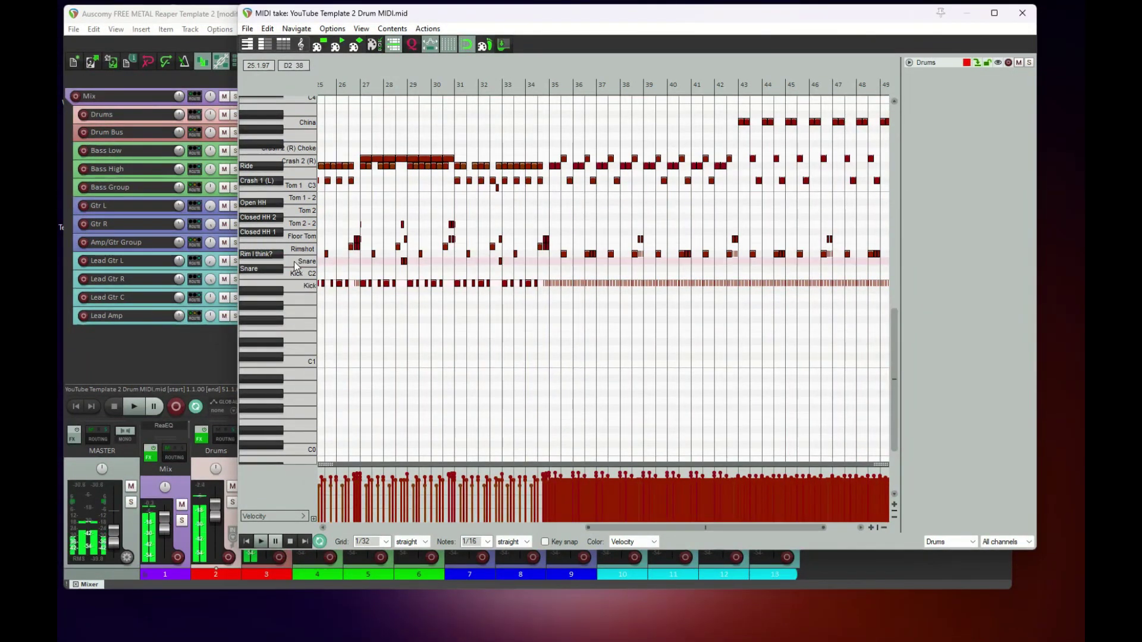
{"action": "left_click", "coordinate": [295, 158]}
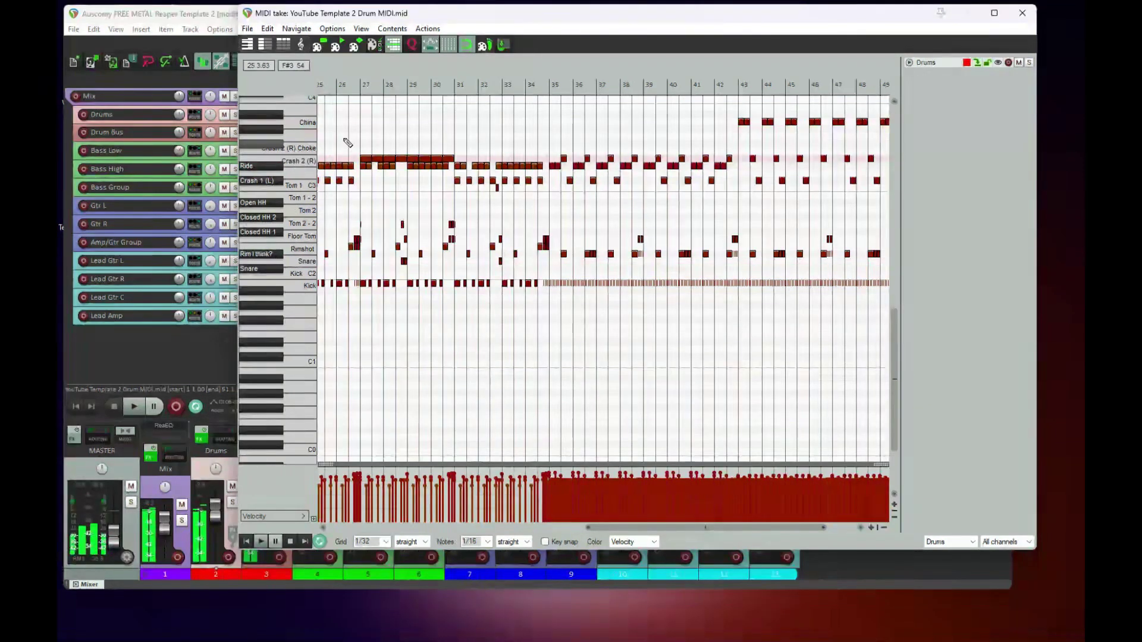
{"action": "left_click", "coordinate": [1023, 14]}
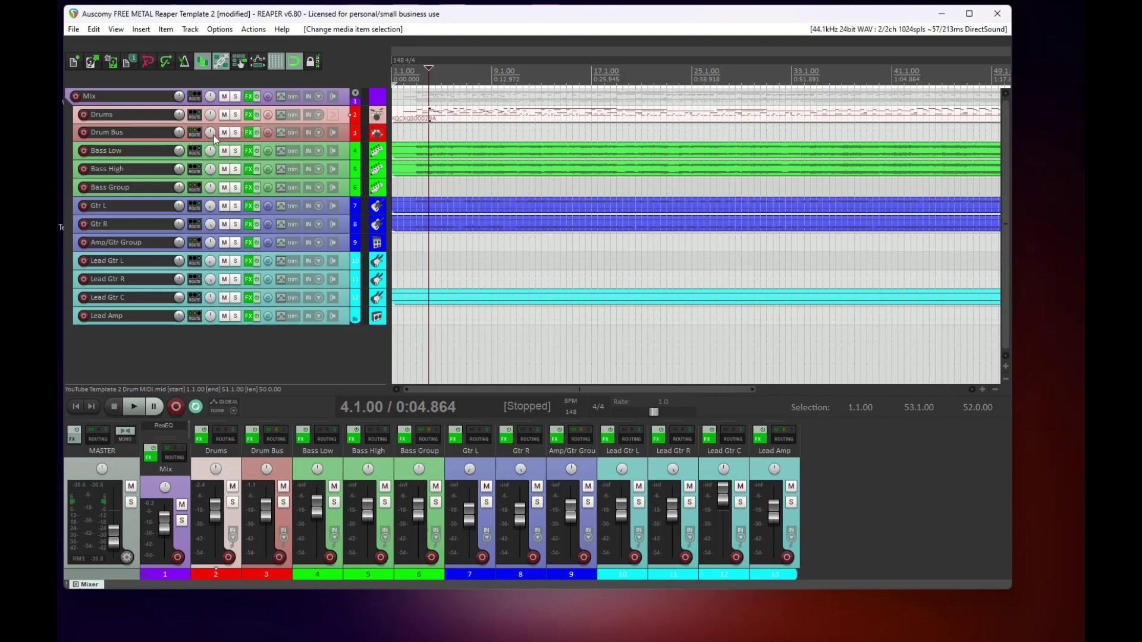
Step: Examine the effects chains of the Drum Bus, Bass Low, Bass High and Bass Group tracks one after another
{"action": "left_click", "coordinate": [249, 133]}
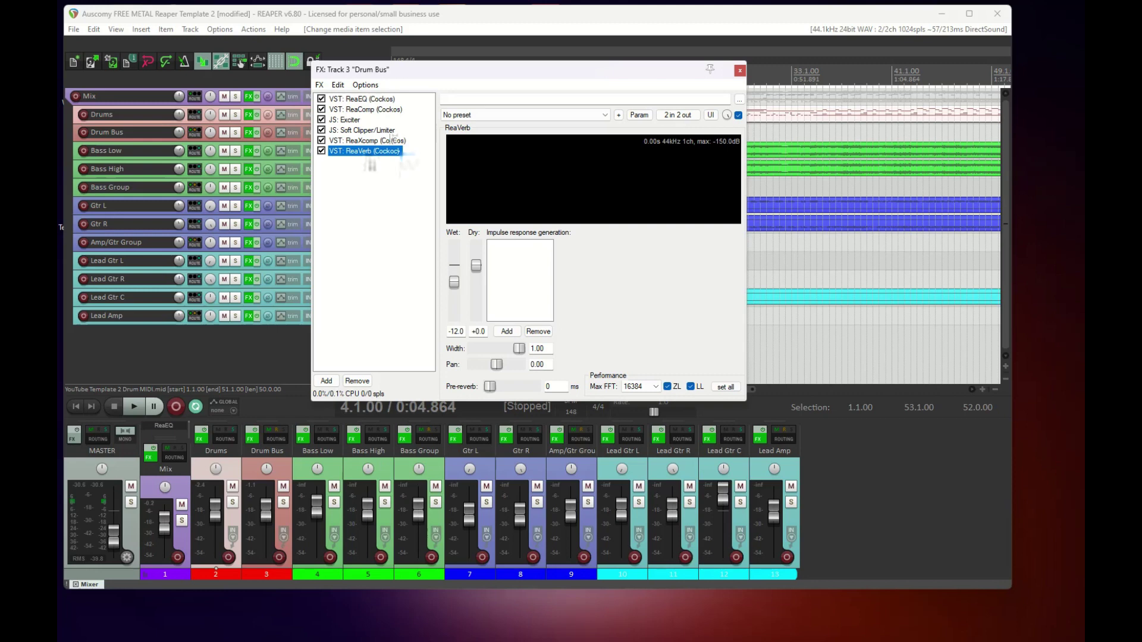
{"action": "left_click", "coordinate": [739, 71]}
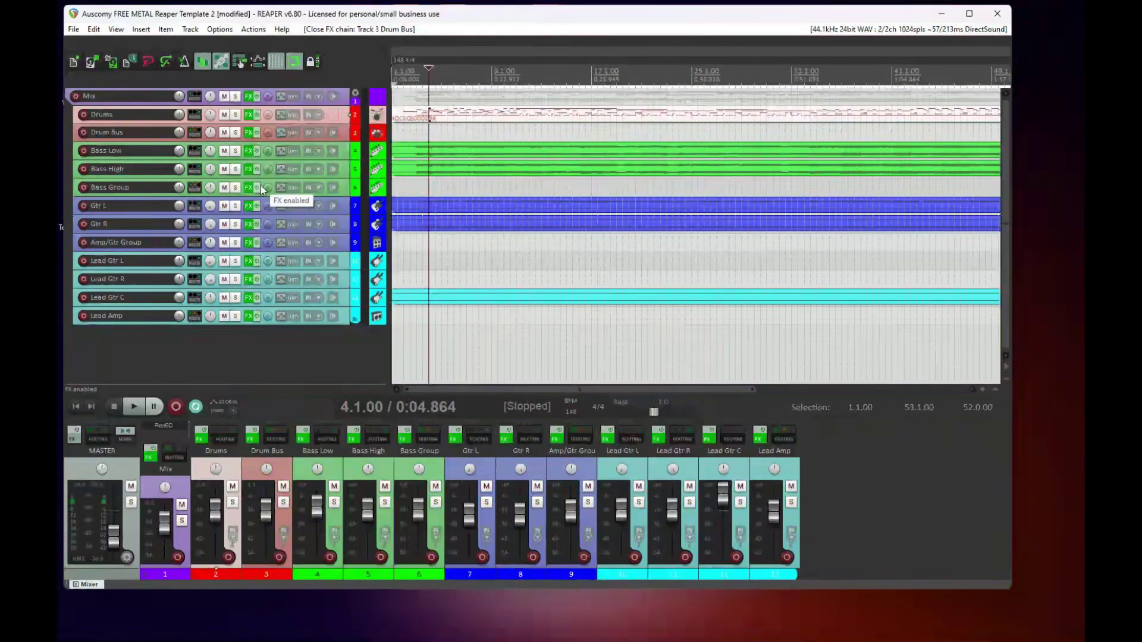
{"action": "left_click", "coordinate": [131, 189]}
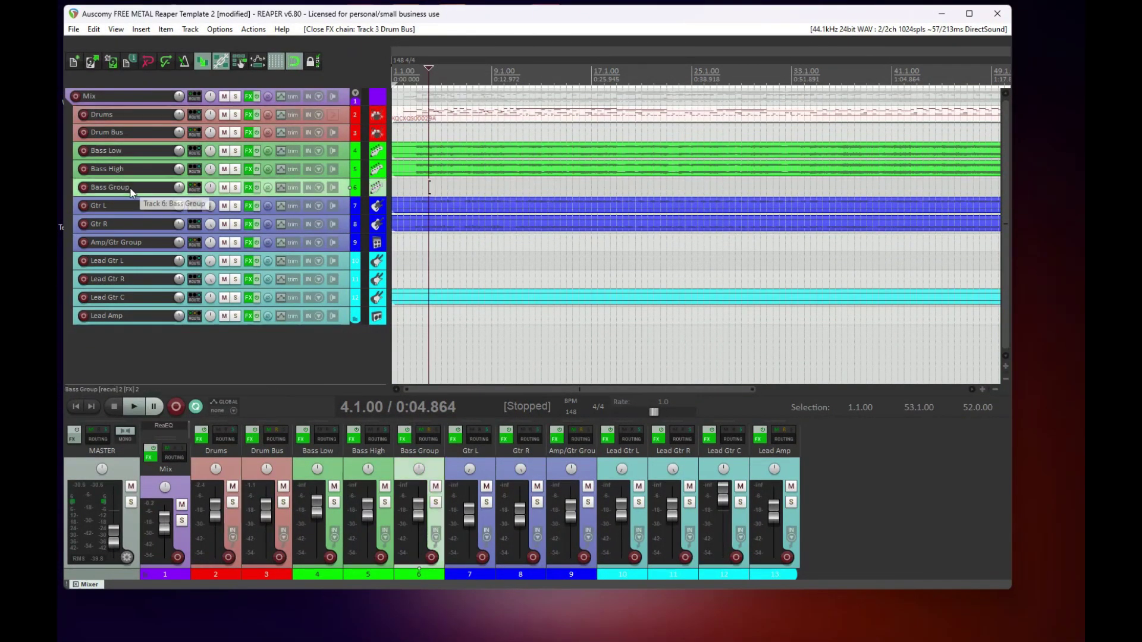
{"action": "left_click", "coordinate": [249, 152]}
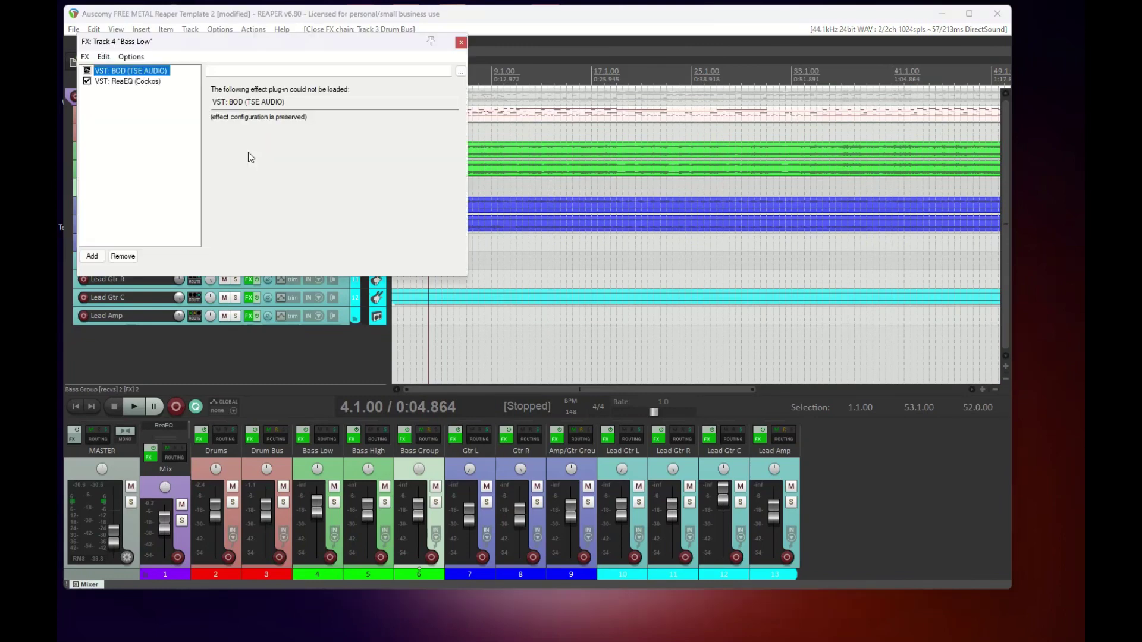
{"action": "left_click", "coordinate": [461, 43]}
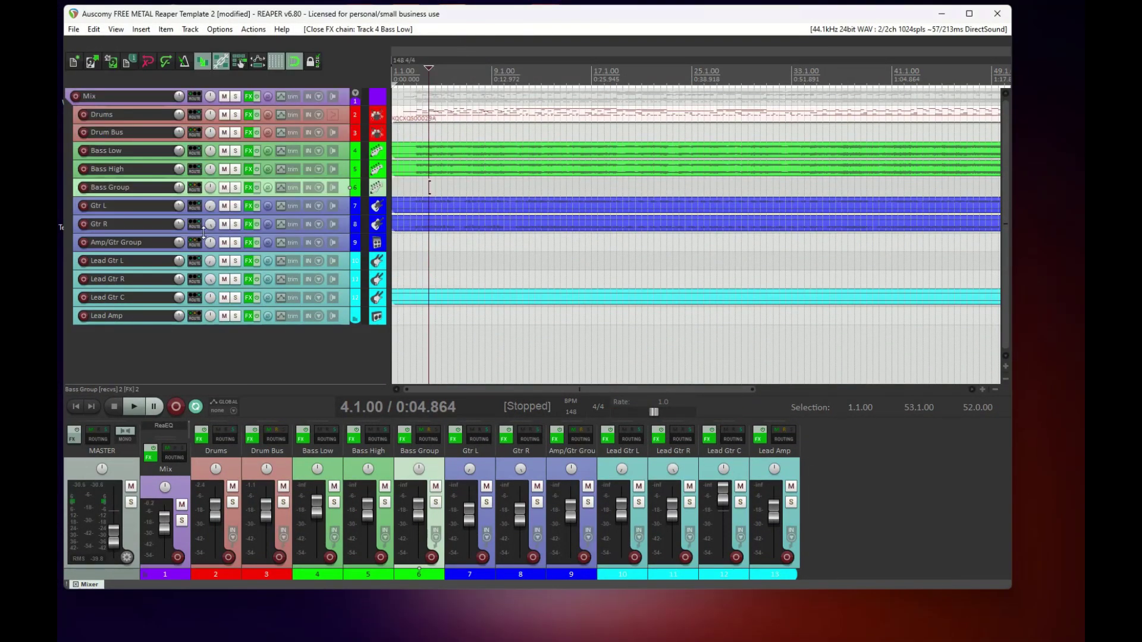
{"action": "left_click", "coordinate": [248, 169]}
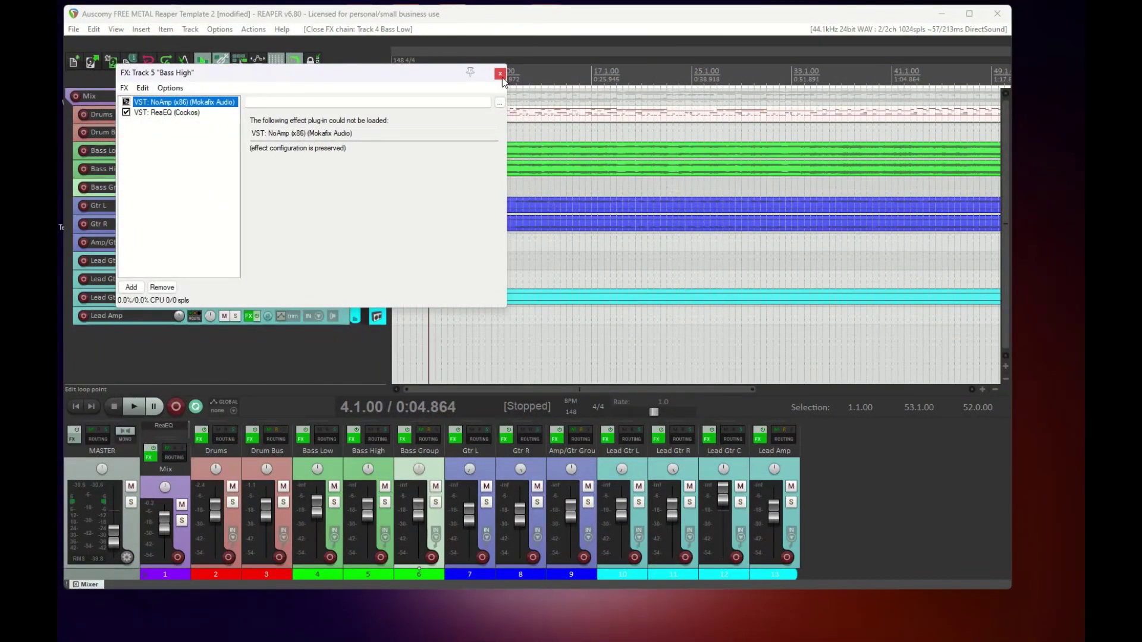
{"action": "left_click", "coordinate": [500, 74]}
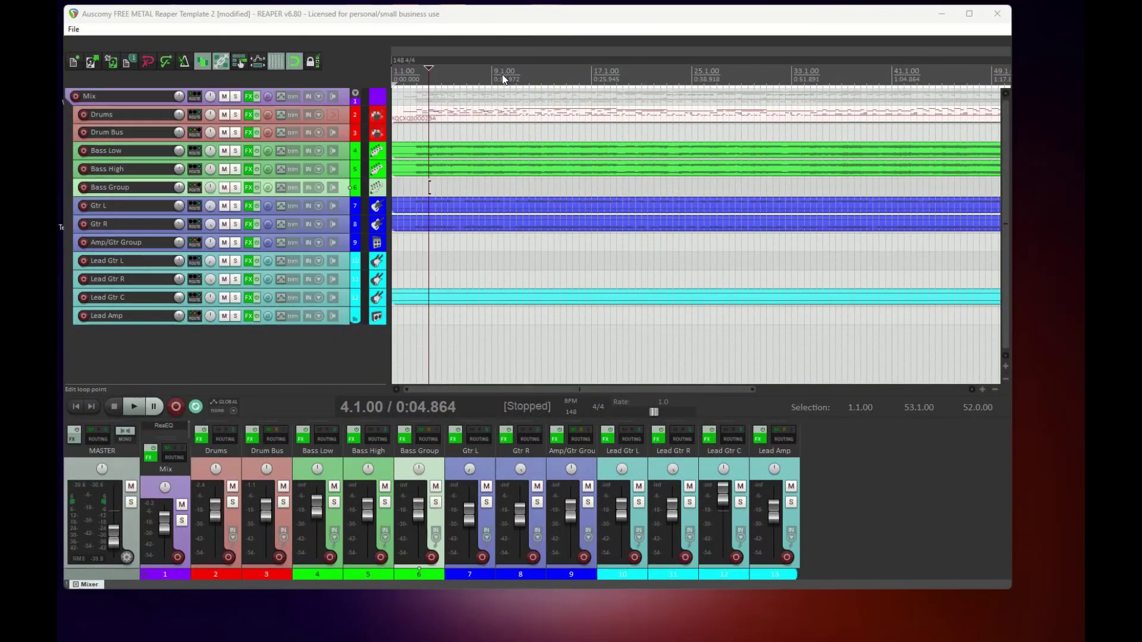
{"action": "left_click", "coordinate": [247, 187]}
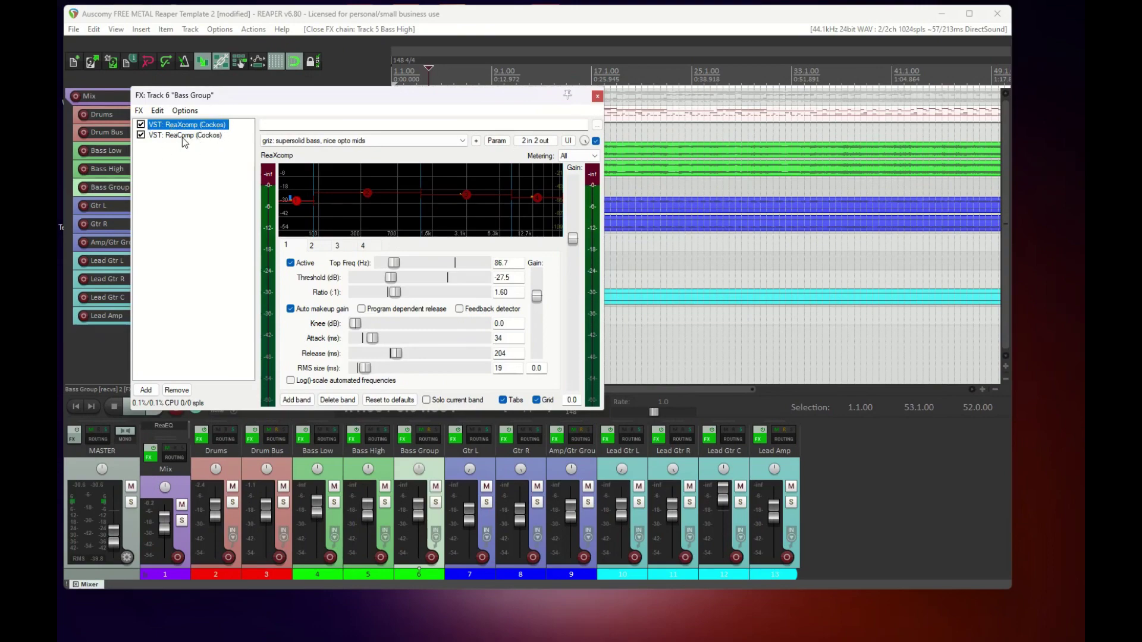
{"action": "left_click", "coordinate": [597, 97]}
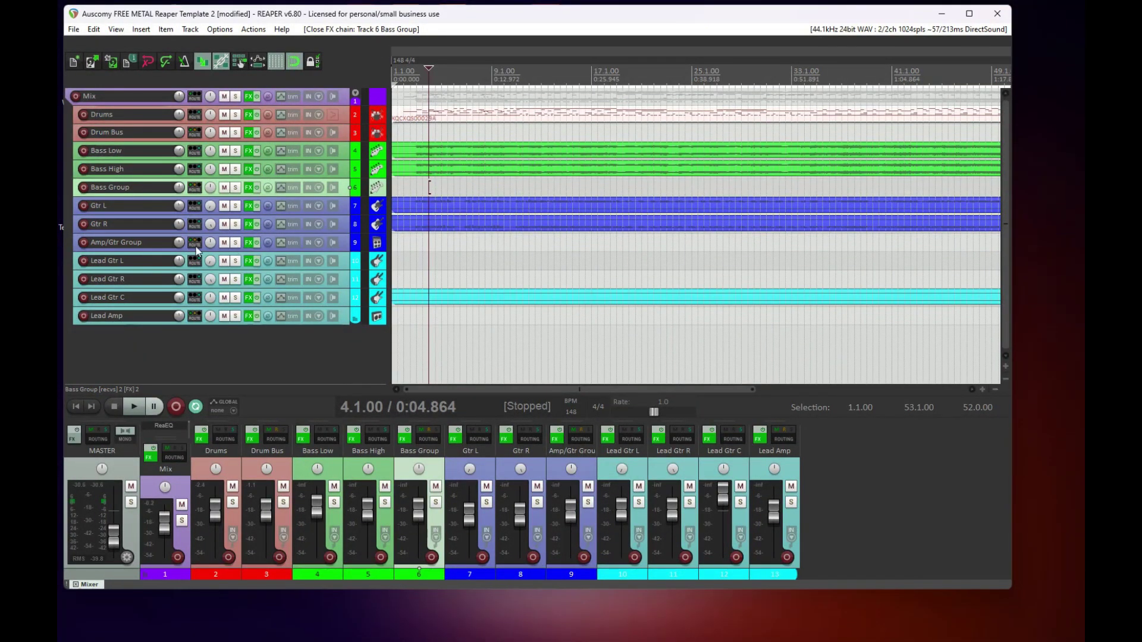
Step: Examine the Emissary amp and NadIR cabinet plug-ins in the Amp/Gtr Group track's effects chain
{"action": "left_click", "coordinate": [250, 241]}
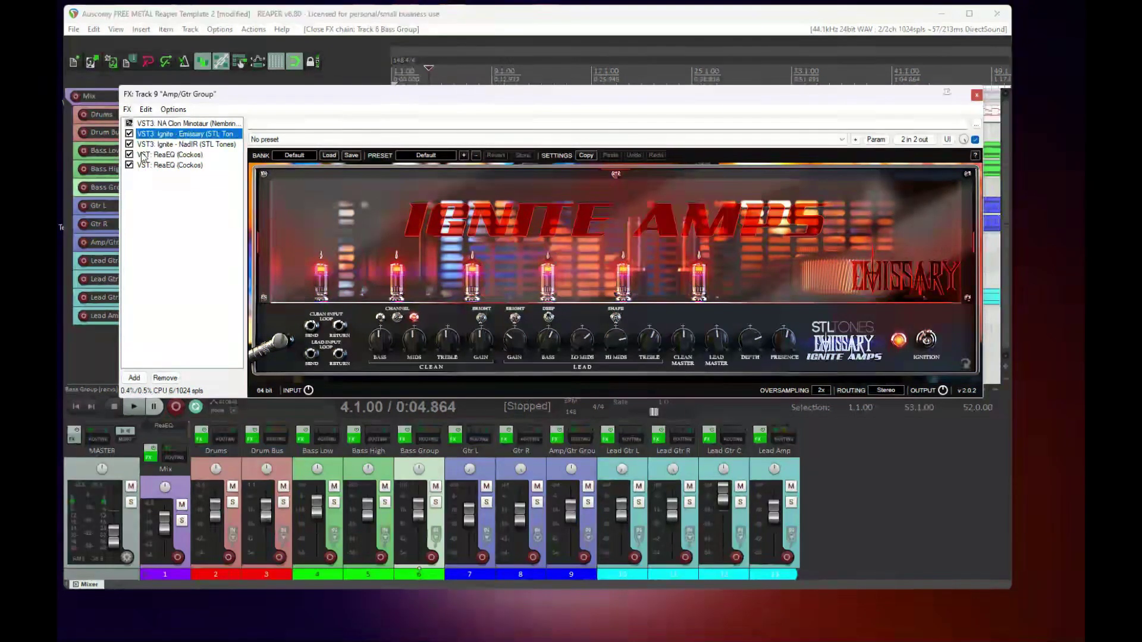
{"action": "left_click", "coordinate": [184, 145]}
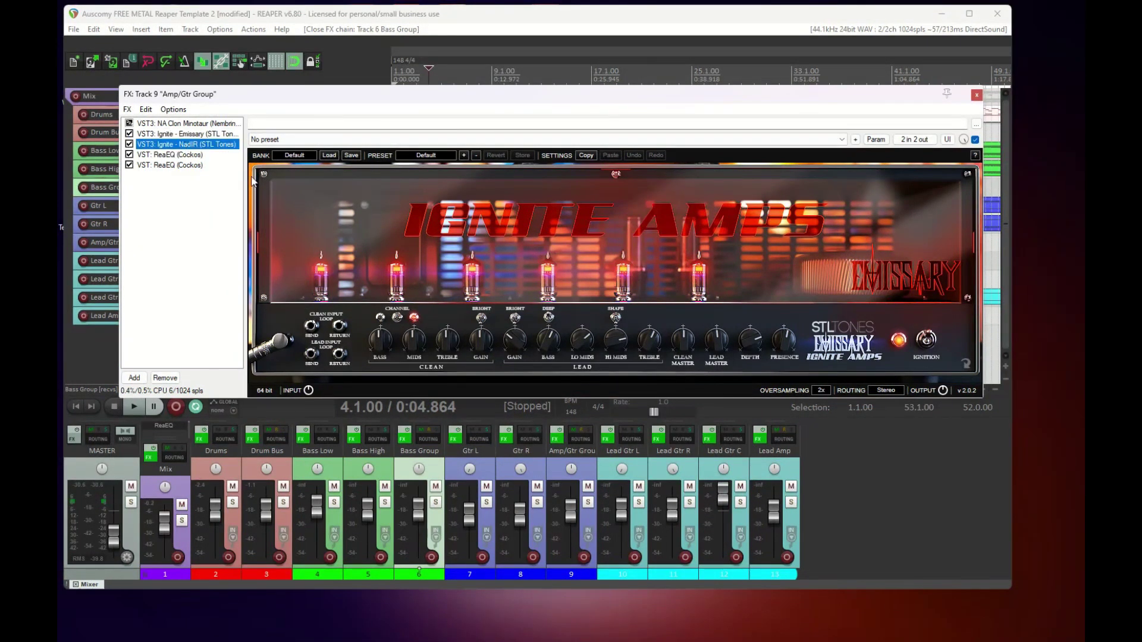
{"action": "left_click", "coordinate": [177, 135]}
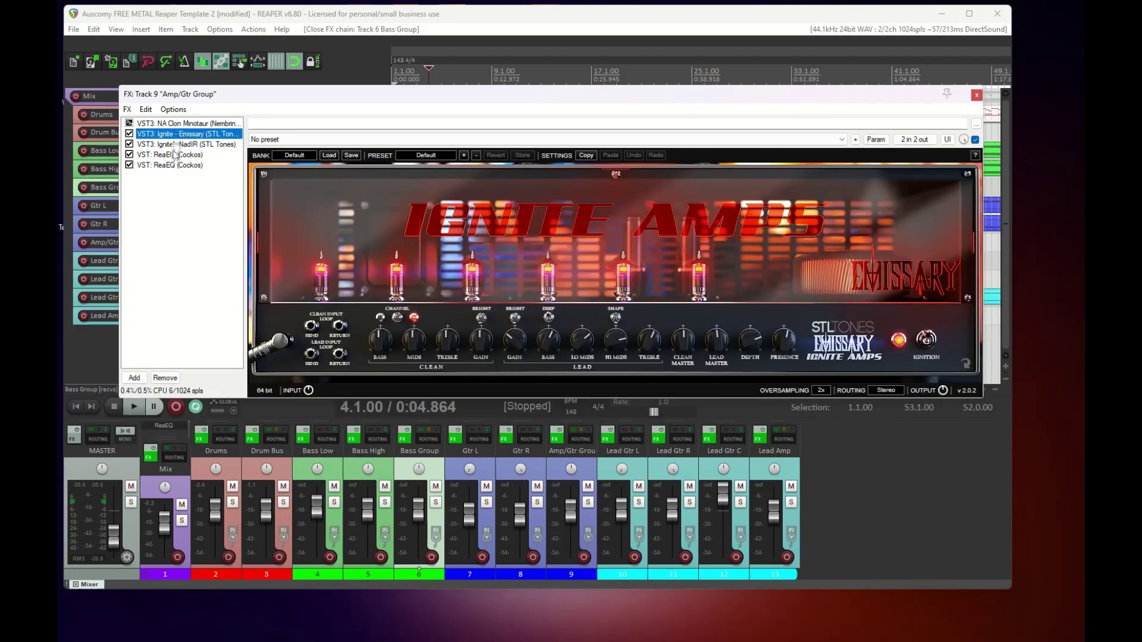
{"action": "left_click", "coordinate": [177, 145]}
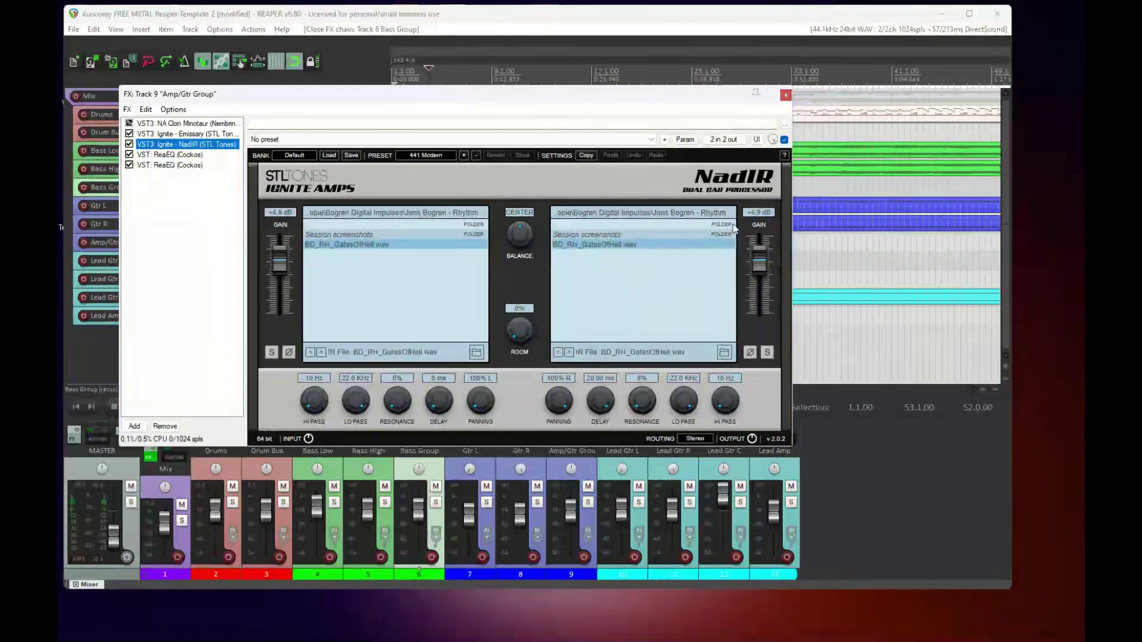
{"action": "left_click", "coordinate": [785, 96]}
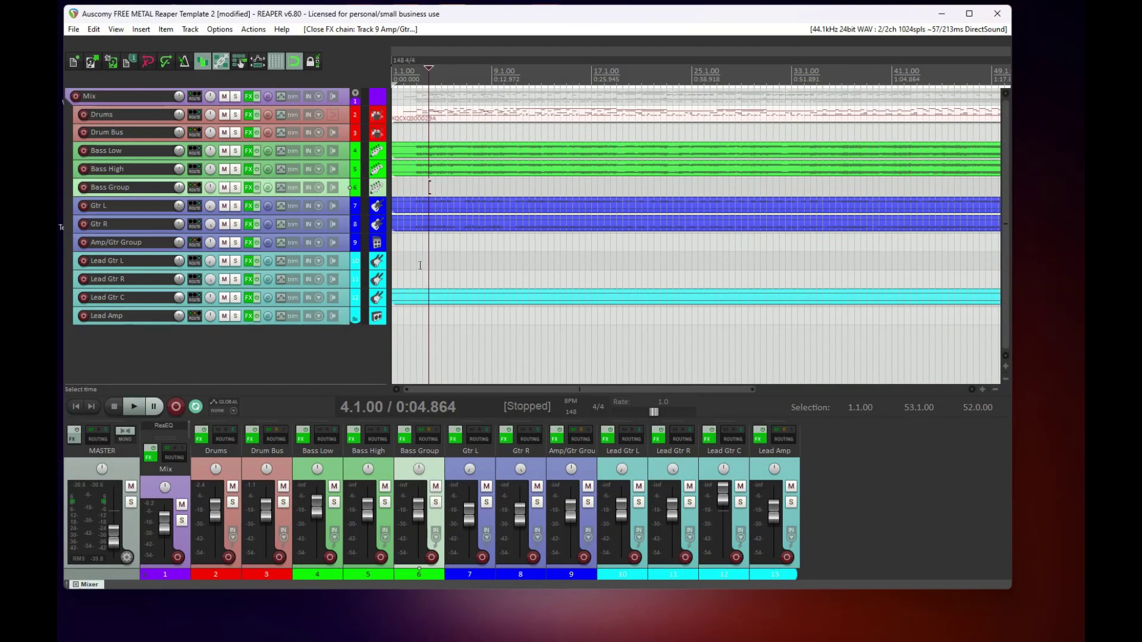
Step: Check the Gtr L item's properties without changing them, and open the Drums track's MIDI item in the editor
{"action": "double_click", "coordinate": [522, 205]}
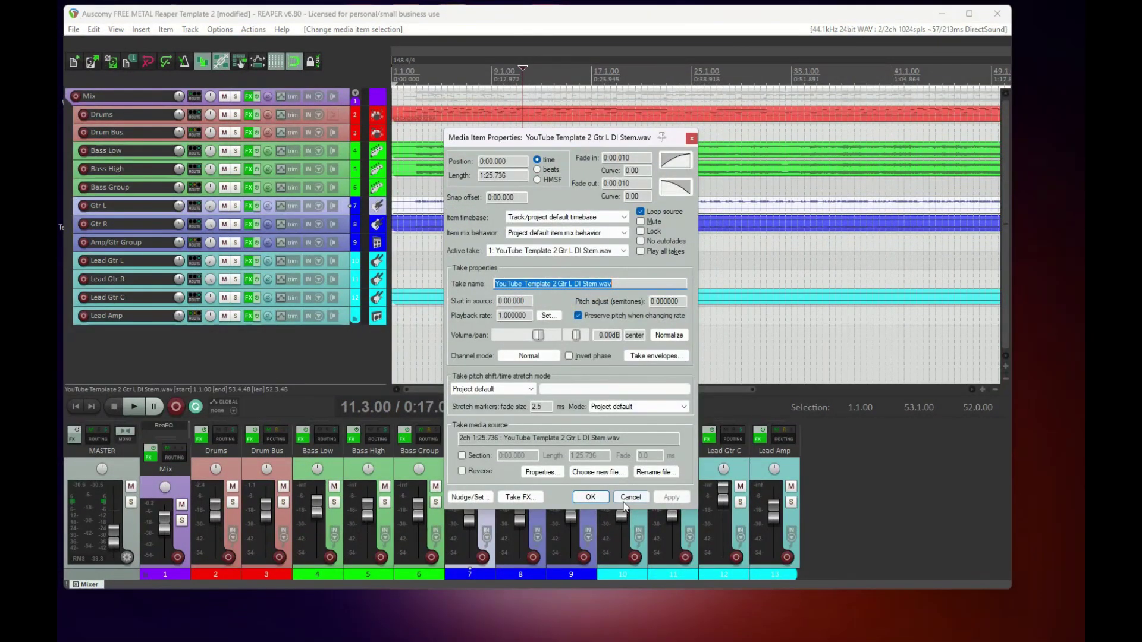
{"action": "left_click", "coordinate": [631, 499]}
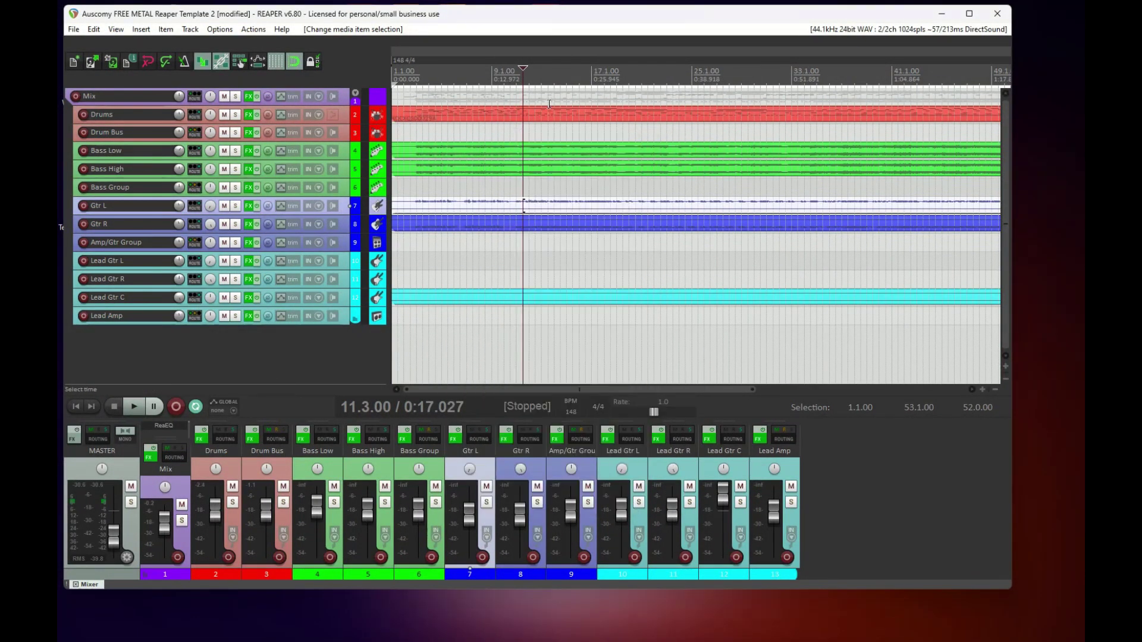
{"action": "double_click", "coordinate": [558, 124]}
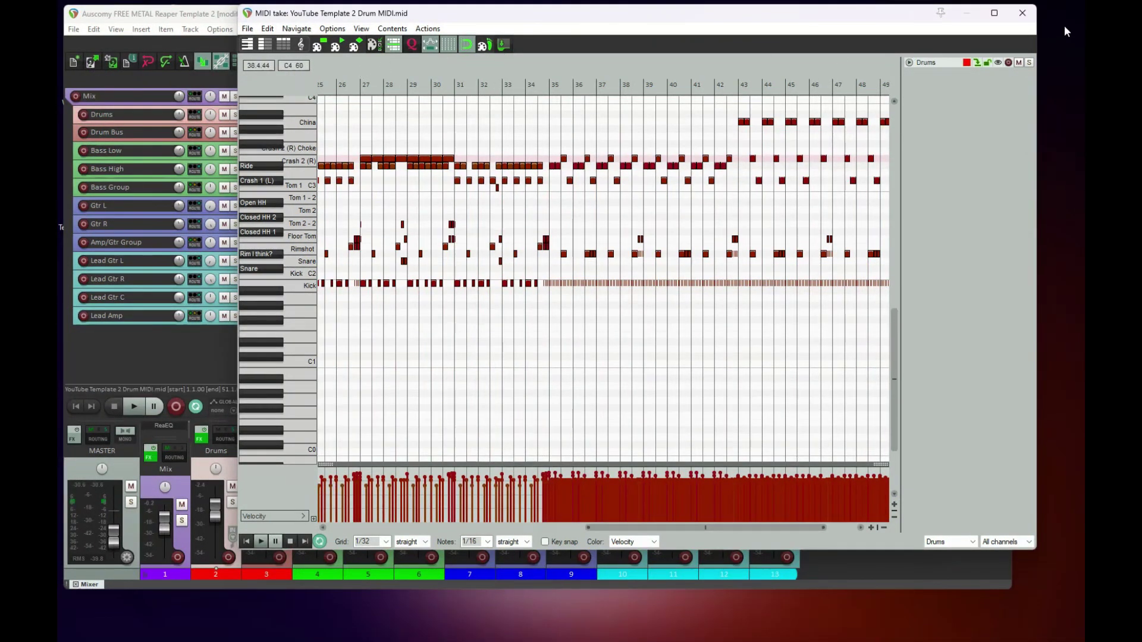
Step: Close the drum MIDI editor and play the project from its start
{"action": "left_click_drag", "start_coordinate": [685, 16], "coordinate": [614, 79]}
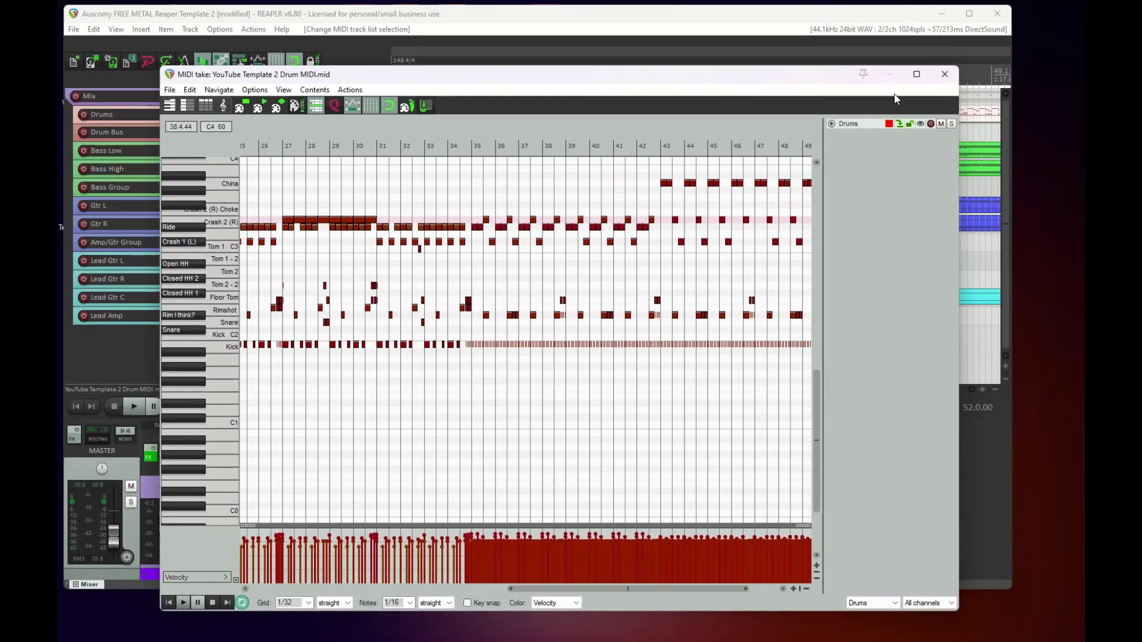
{"action": "left_click", "coordinate": [950, 75]}
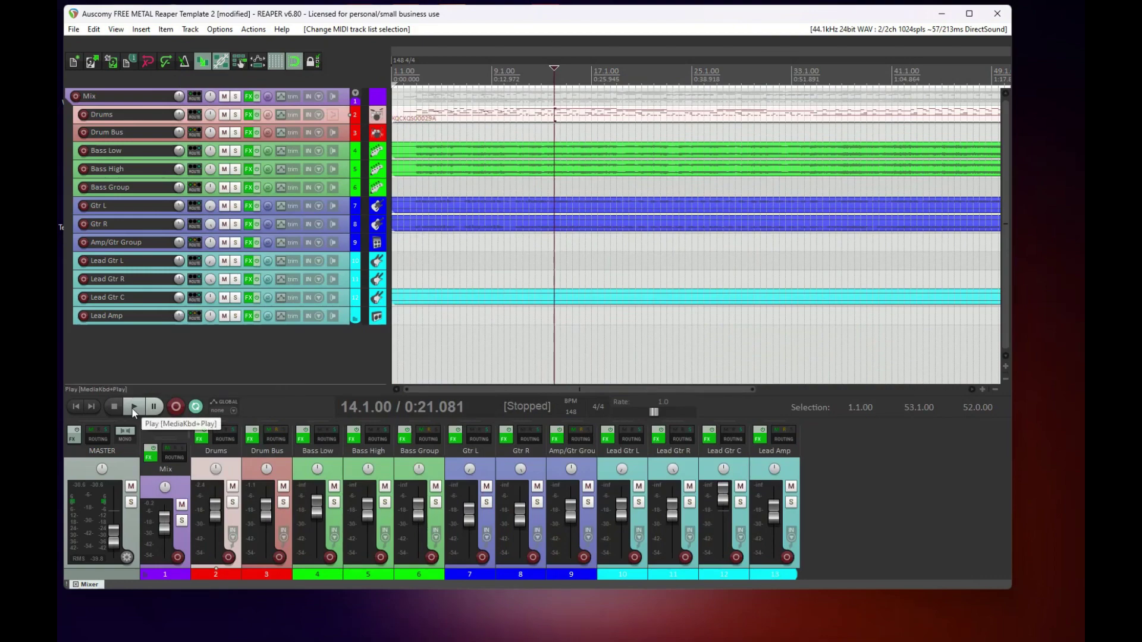
{"action": "left_click", "coordinate": [76, 406]}
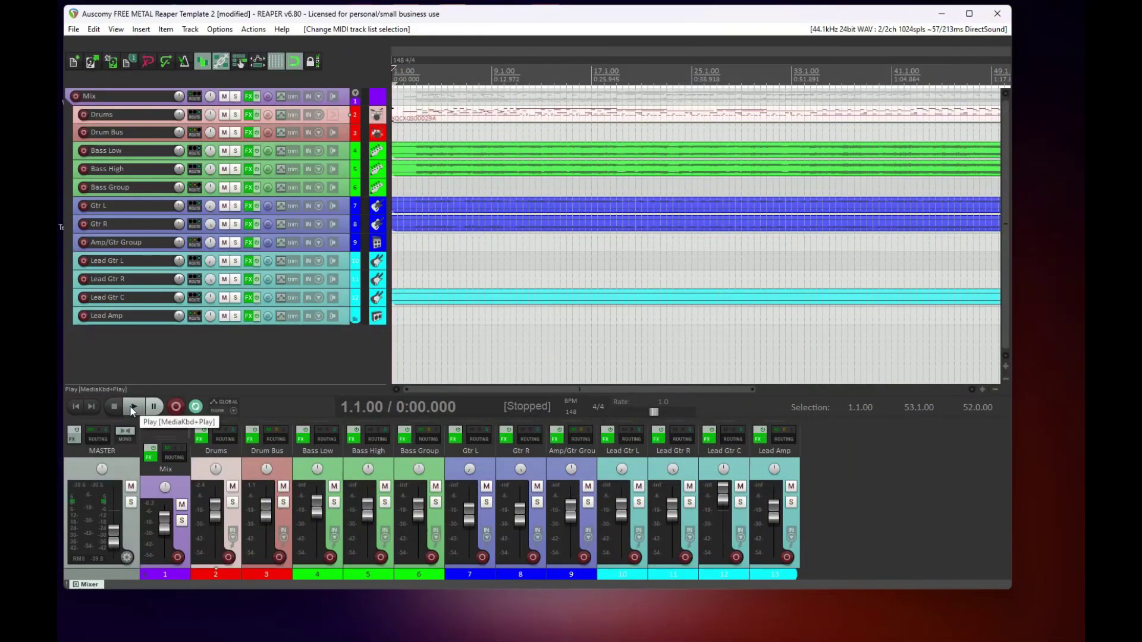
{"action": "left_click", "coordinate": [130, 406]}
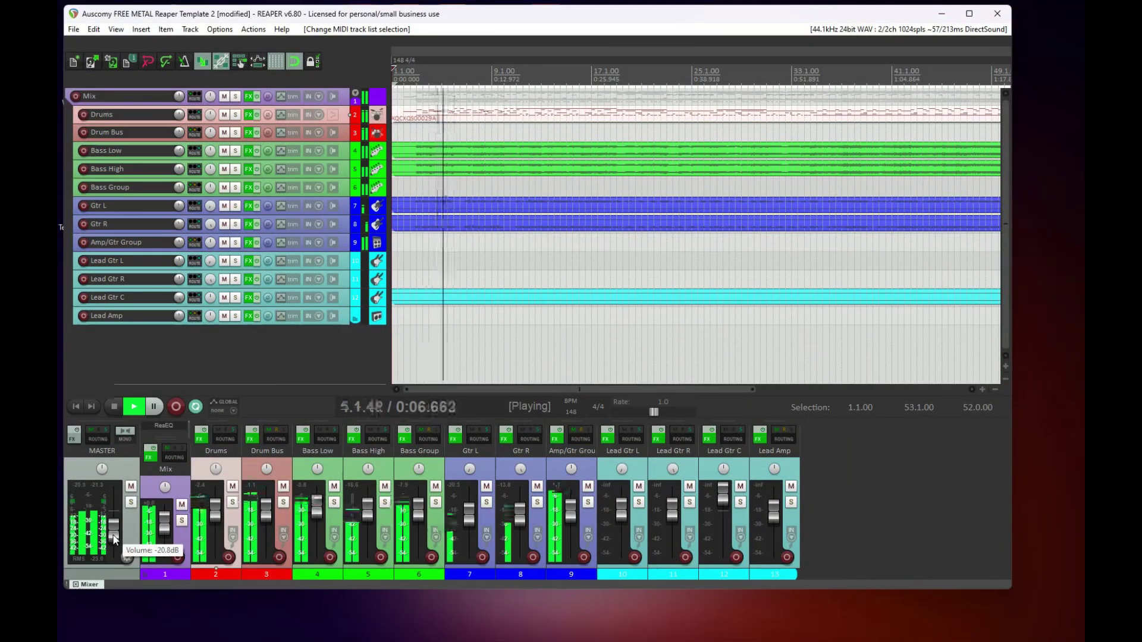
Step: Adjust the master volume and raise the Mix track's volume slightly while the project plays
{"action": "left_click", "coordinate": [115, 539]}
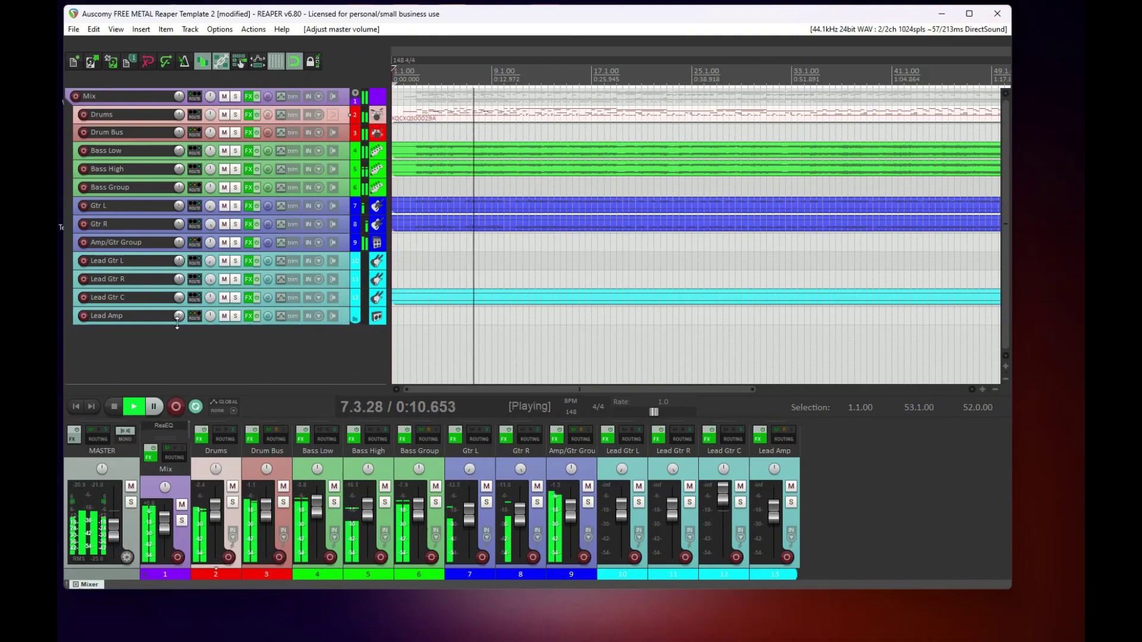
{"action": "right_click", "coordinate": [166, 345]}
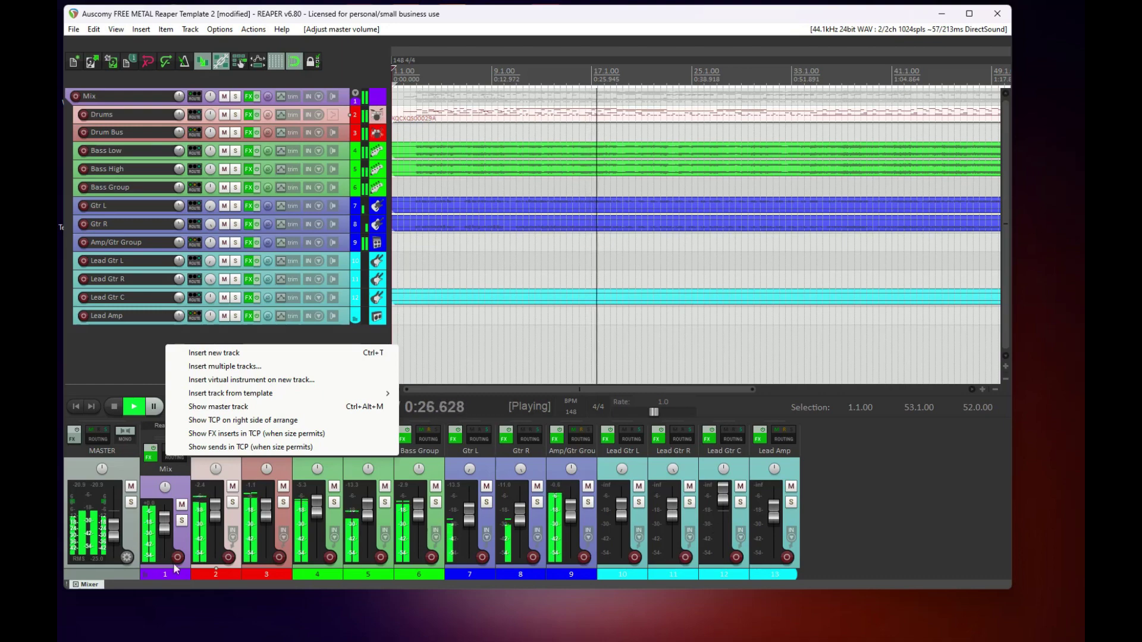
{"action": "left_click", "coordinate": [116, 538]}
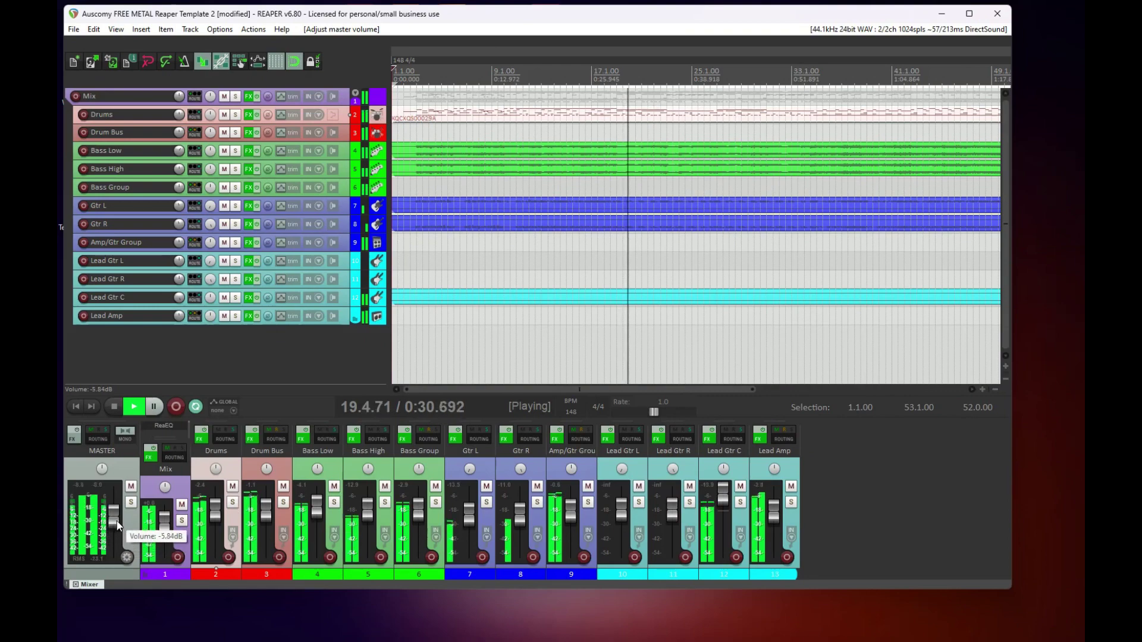
{"action": "left_click_drag", "start_coordinate": [117, 533], "coordinate": [119, 538]}
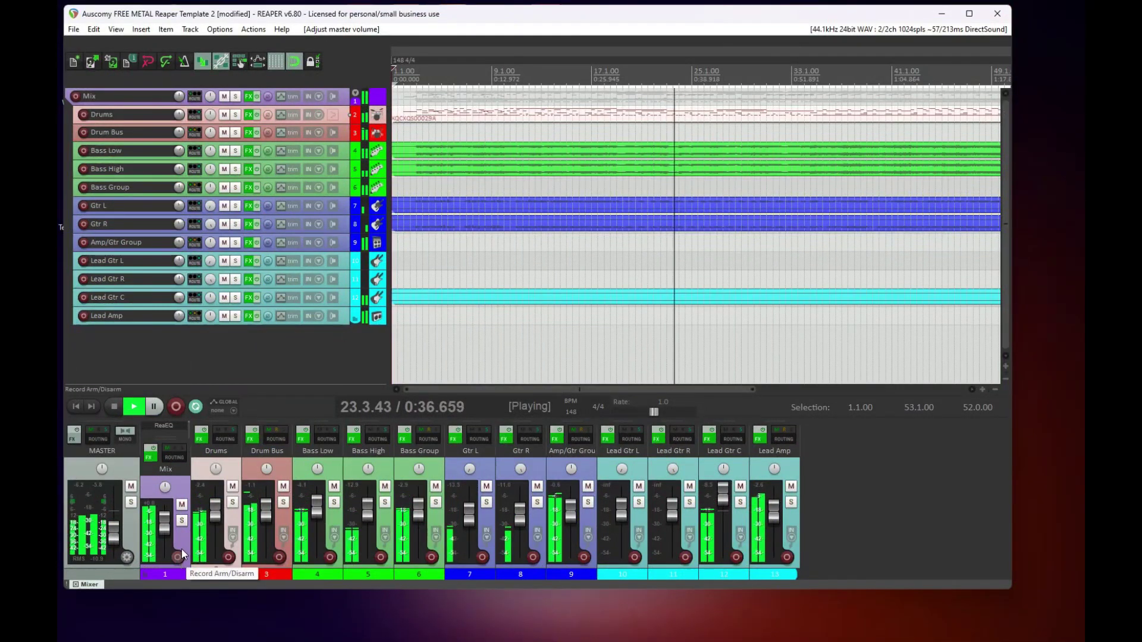
{"action": "mouse_move", "coordinate": [167, 525]}
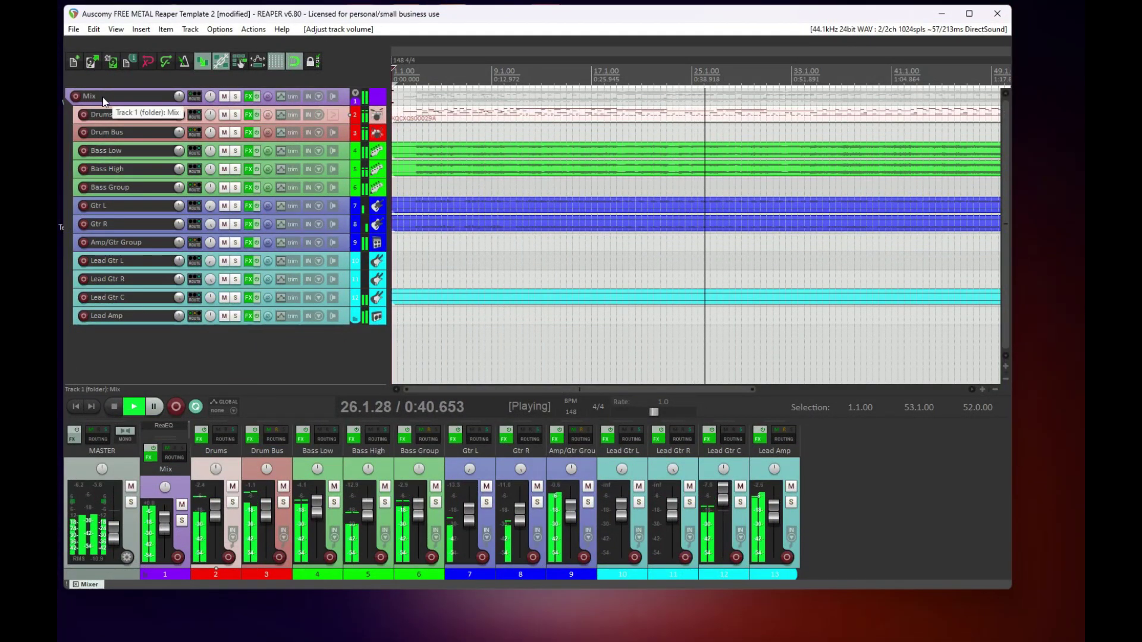
{"action": "mouse_move", "coordinate": [164, 531]}
{"action": "left_mouse_down"}
{"action": "mouse_move", "coordinate": [165, 544]}
{"action": "mouse_move", "coordinate": [165, 519]}
{"action": "left_mouse_up"}
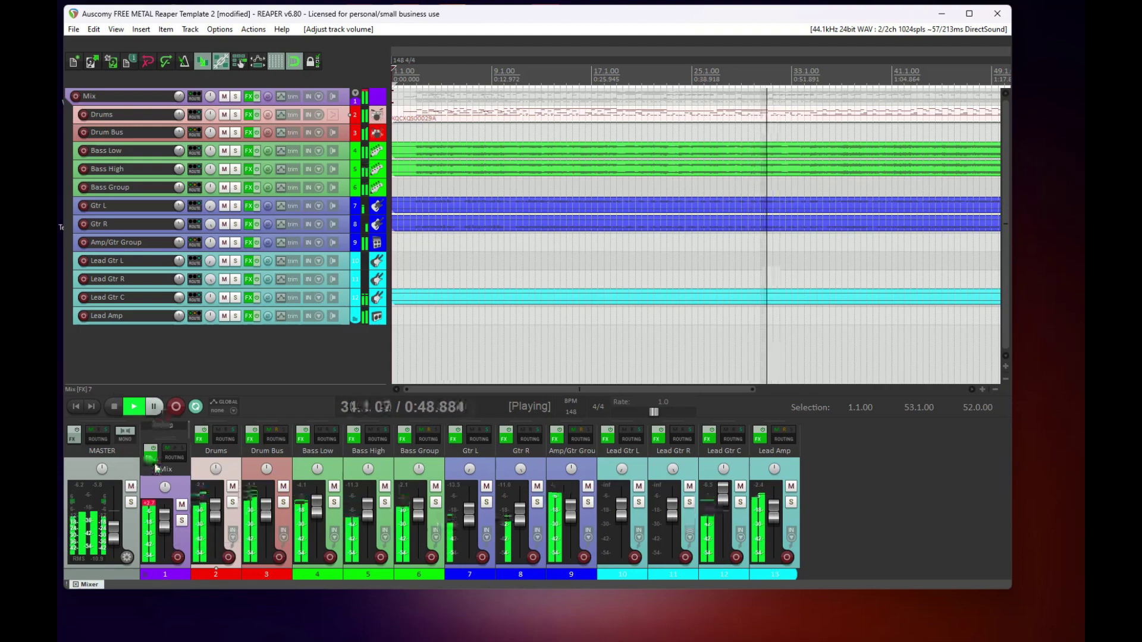
Step: Check the master track's effect browser without adding anything, and examine the Mix track's effects chain
{"action": "left_click", "coordinate": [71, 440]}
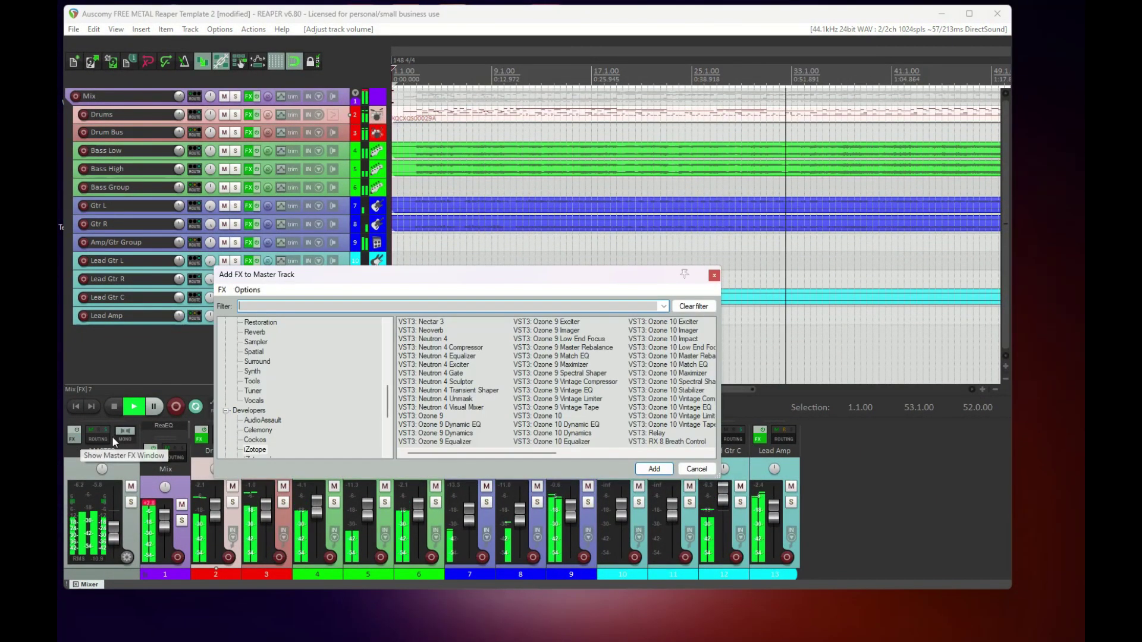
{"action": "left_click", "coordinate": [713, 276]}
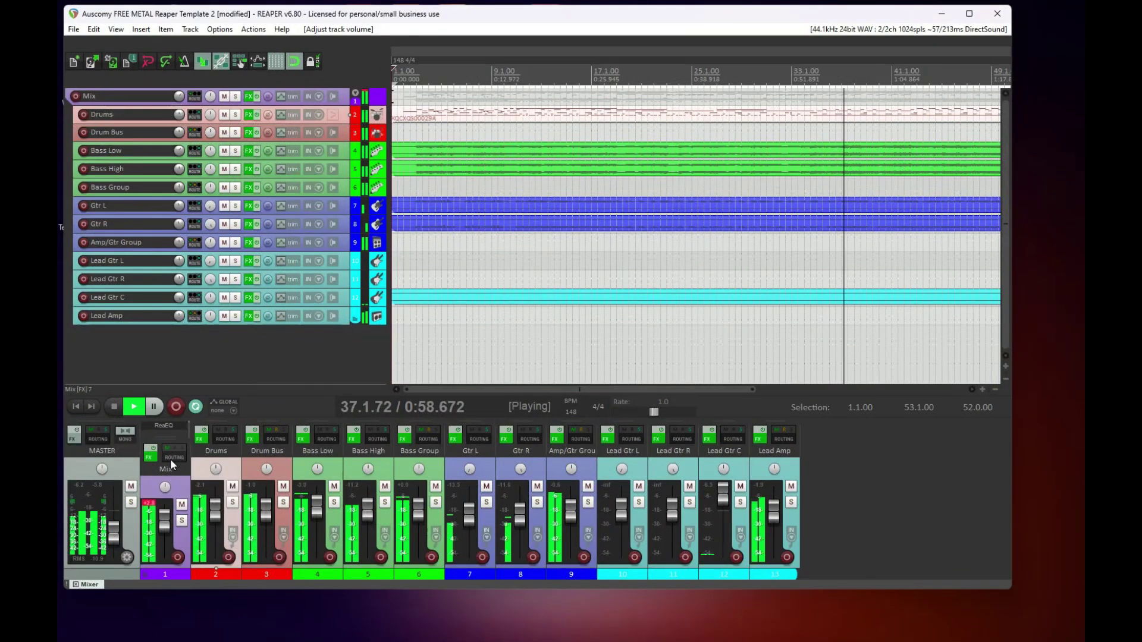
{"action": "left_click", "coordinate": [150, 457]}
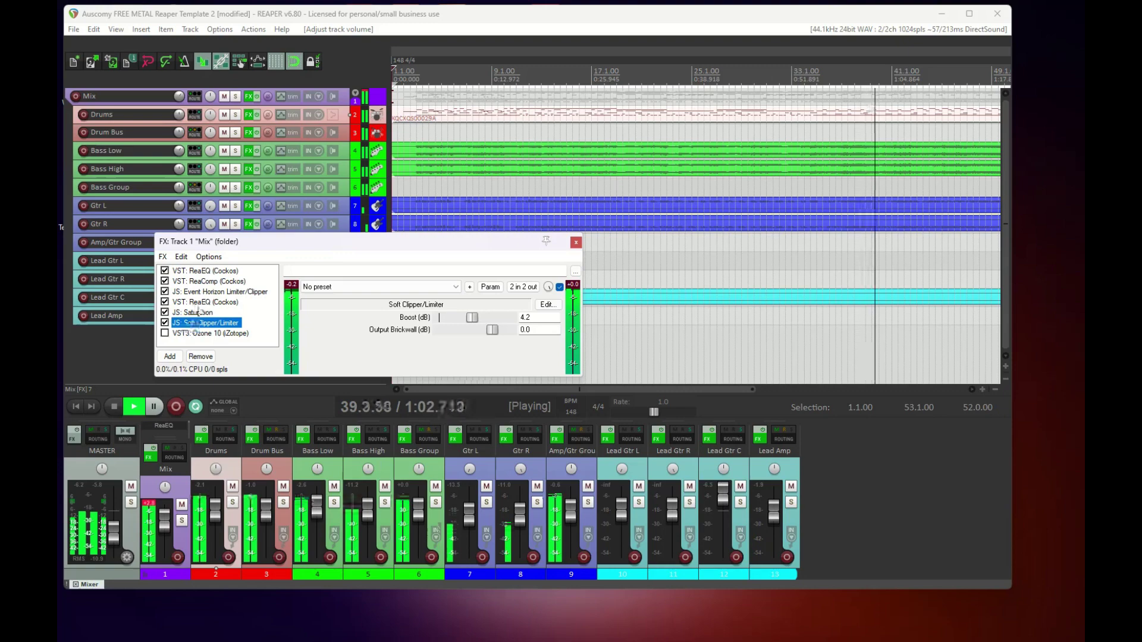
{"action": "left_click", "coordinate": [576, 242]}
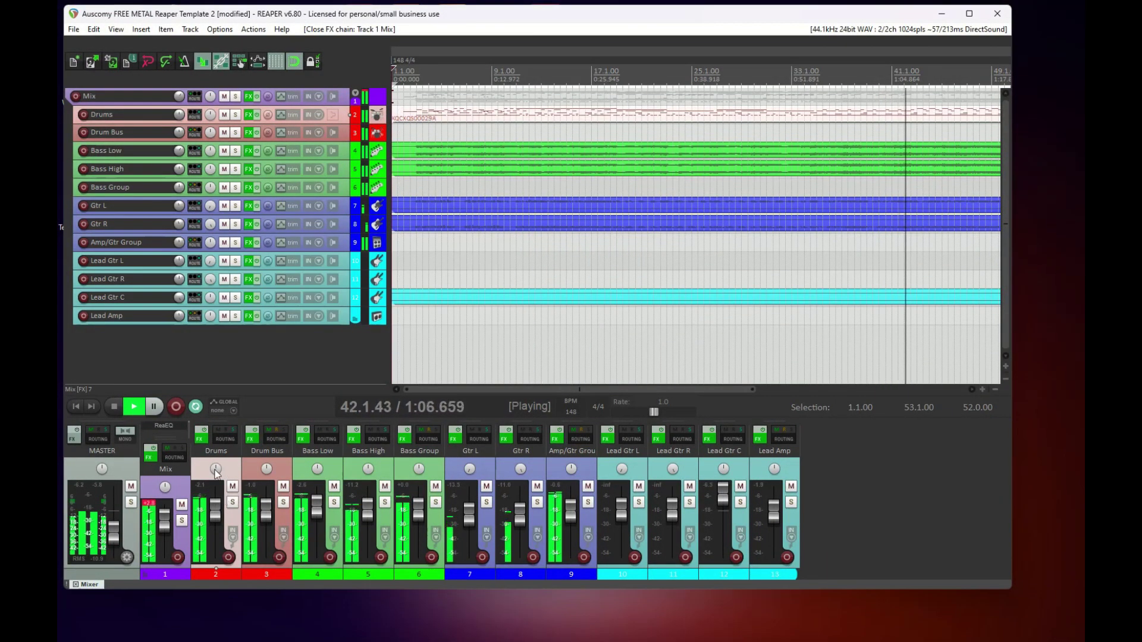
Step: Examine EZdrummer 2 in the Drums track's effects chain and the track's MIDI notes during playback
{"action": "left_click", "coordinate": [201, 440]}
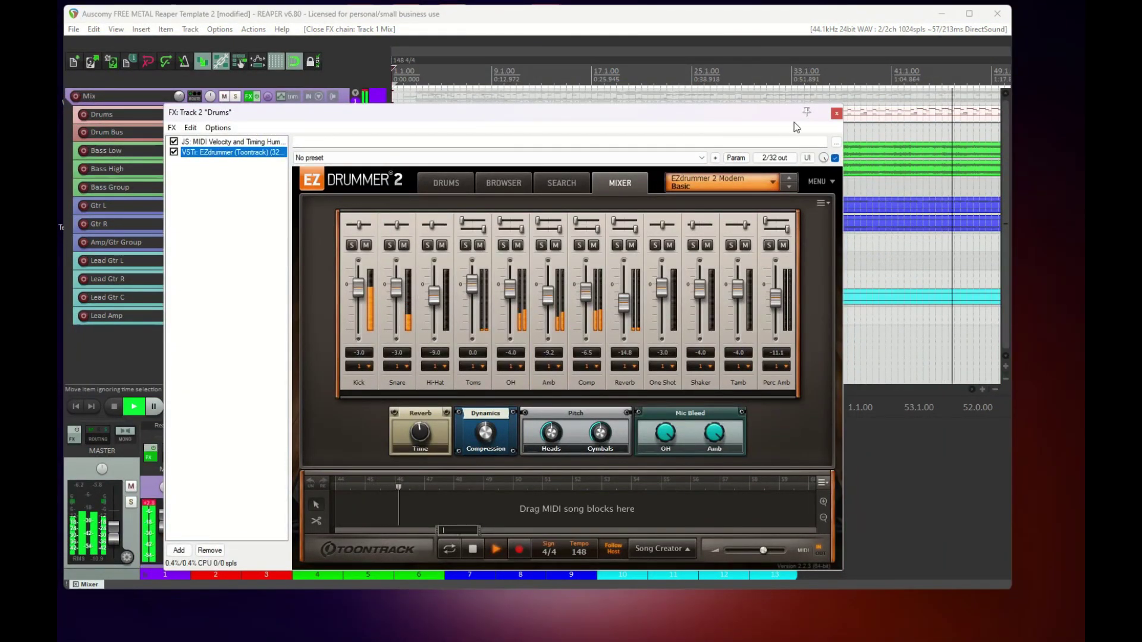
{"action": "left_click", "coordinate": [836, 116]}
{"action": "double_click", "coordinate": [654, 115]}
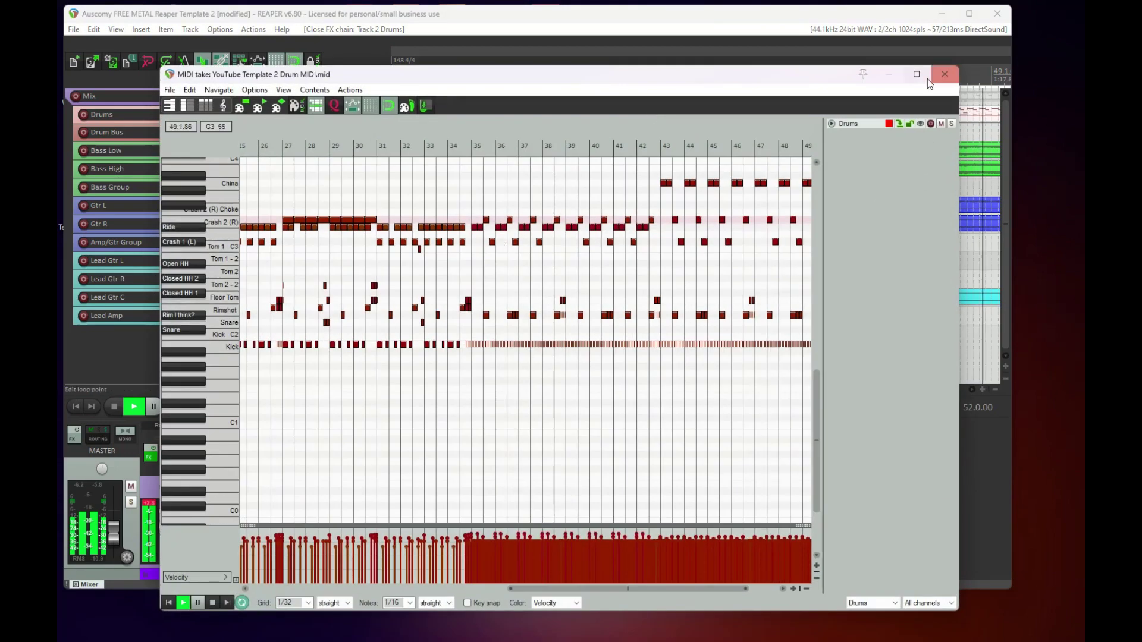
{"action": "left_click", "coordinate": [946, 74]}
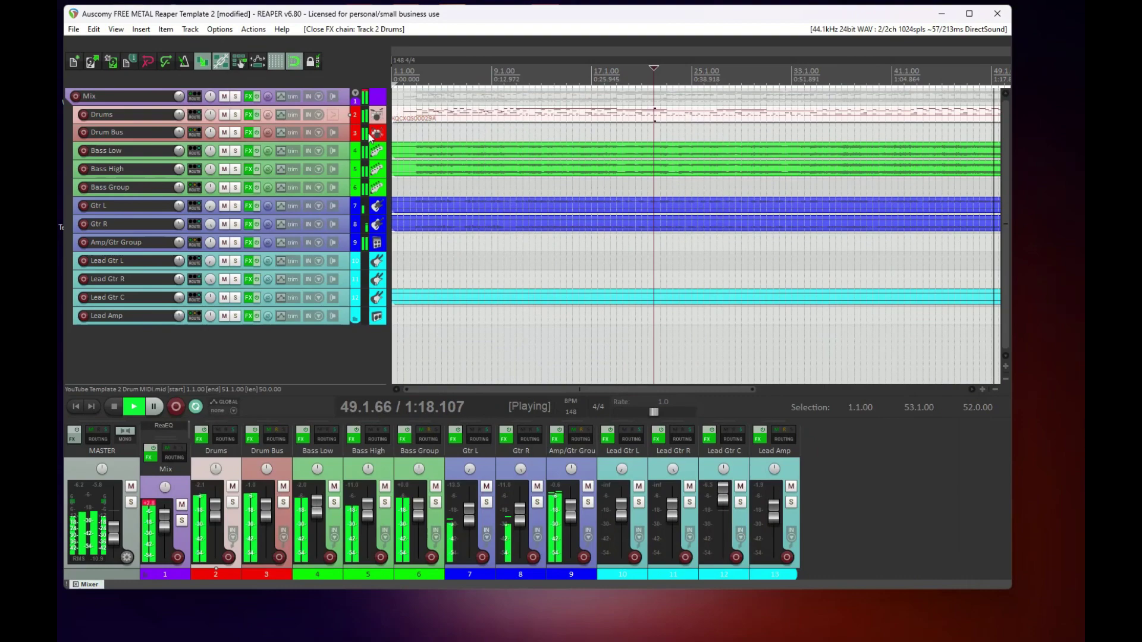
{"action": "left_click", "coordinate": [200, 439]}
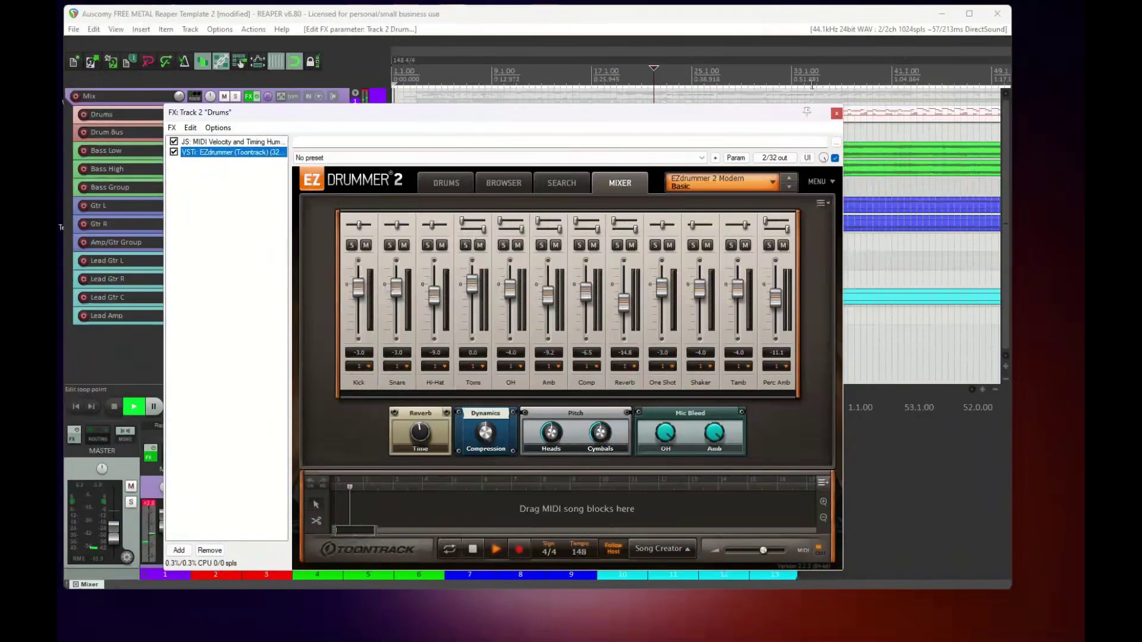
{"action": "left_click", "coordinate": [836, 113]}
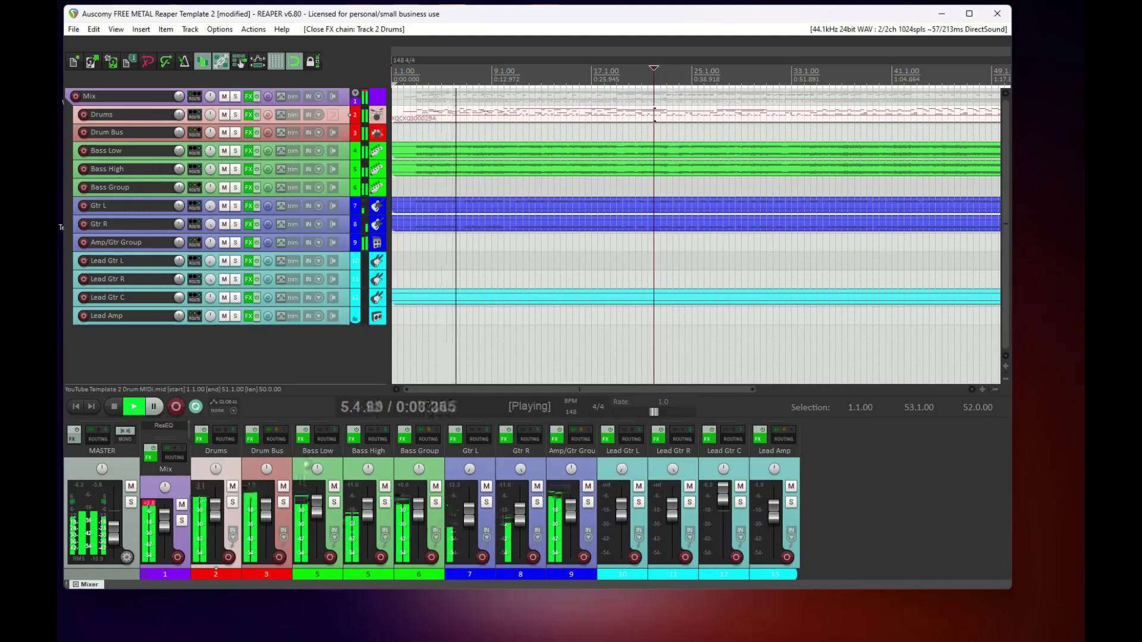
Step: Examine the Bass Low track's effects chain and the properties of its Bass DI audio item without changing them
{"action": "left_click", "coordinate": [301, 440]}
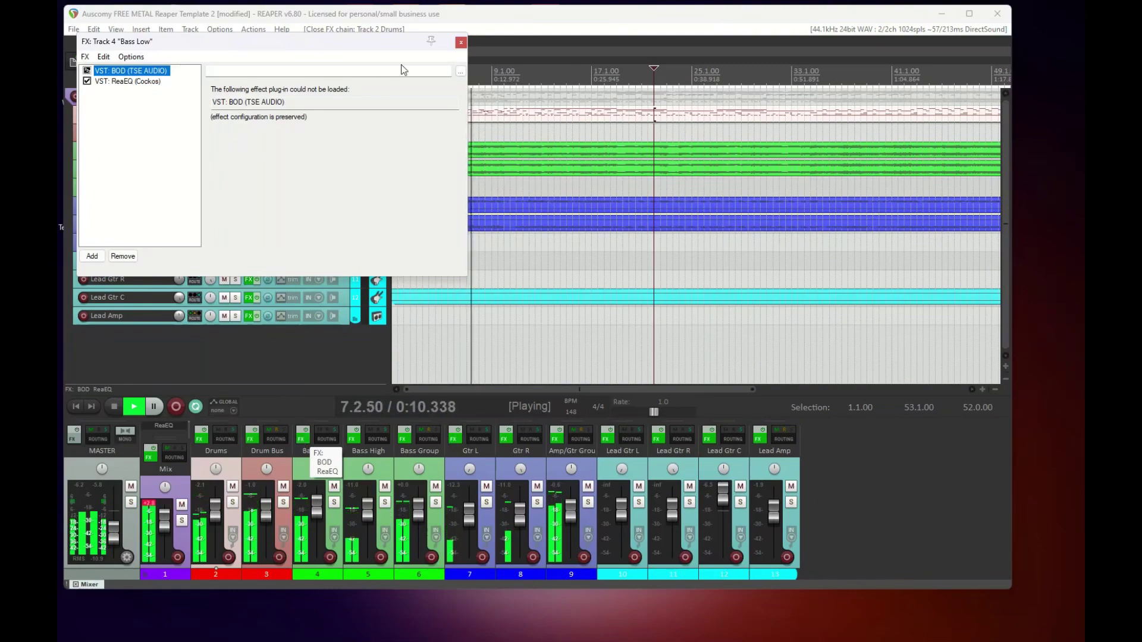
{"action": "left_click", "coordinate": [462, 36]}
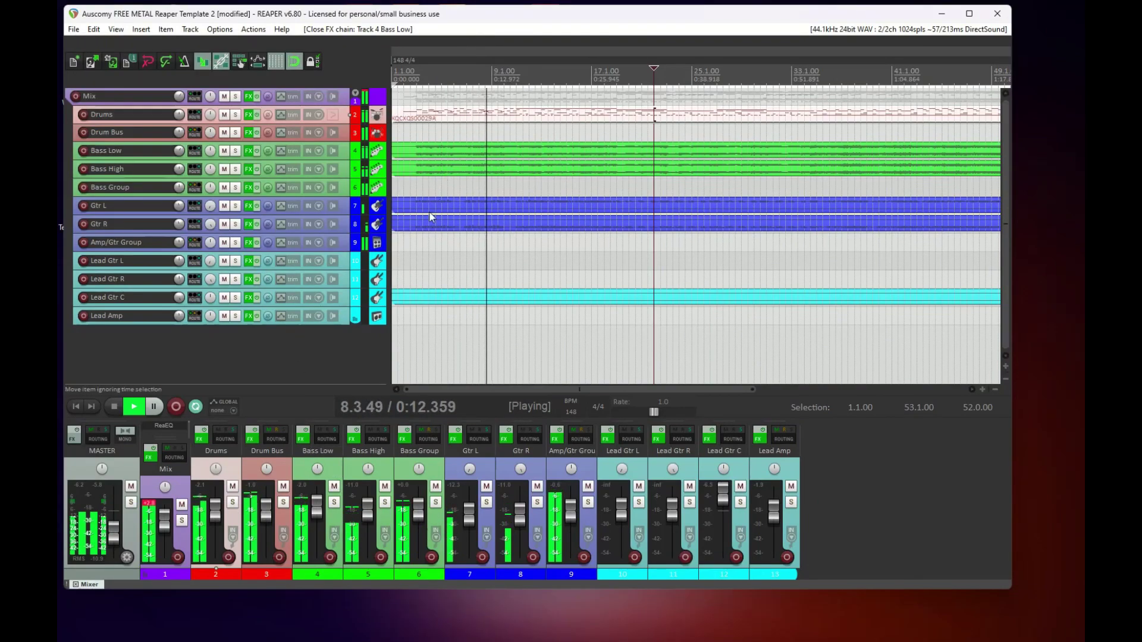
{"action": "double_click", "coordinate": [434, 156]}
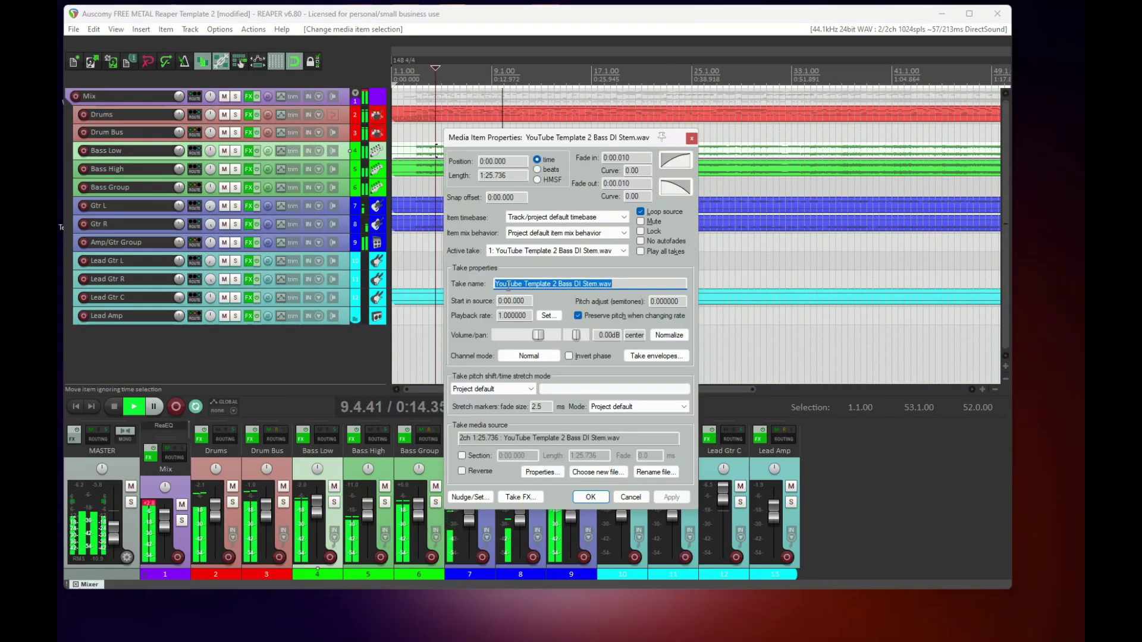
{"action": "left_click", "coordinate": [691, 138]}
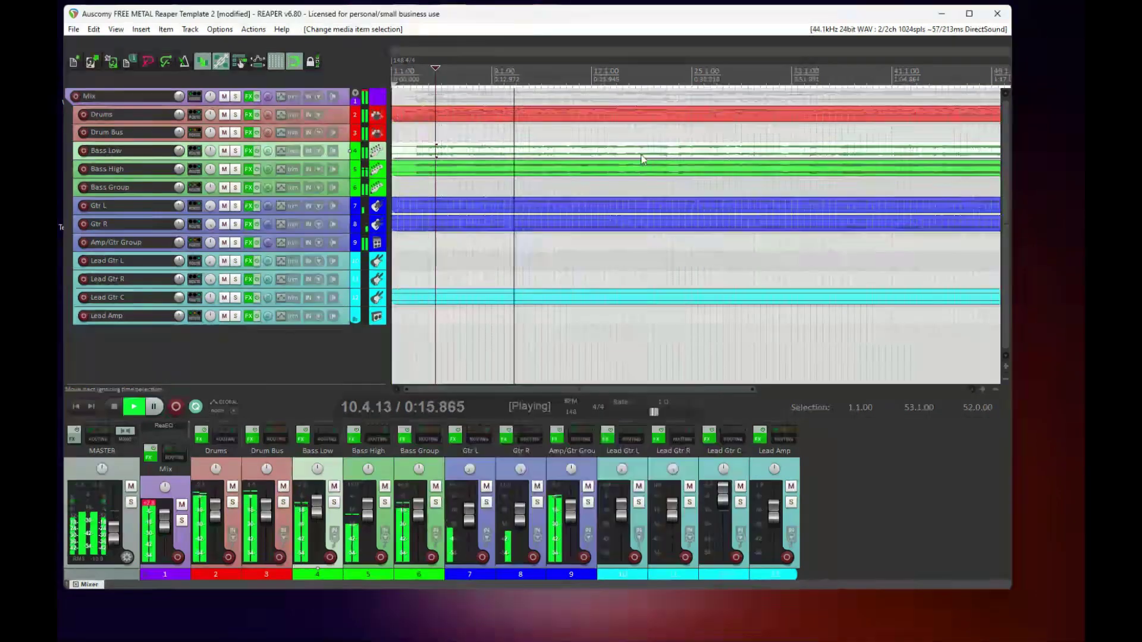
{"action": "double_click", "coordinate": [538, 153]}
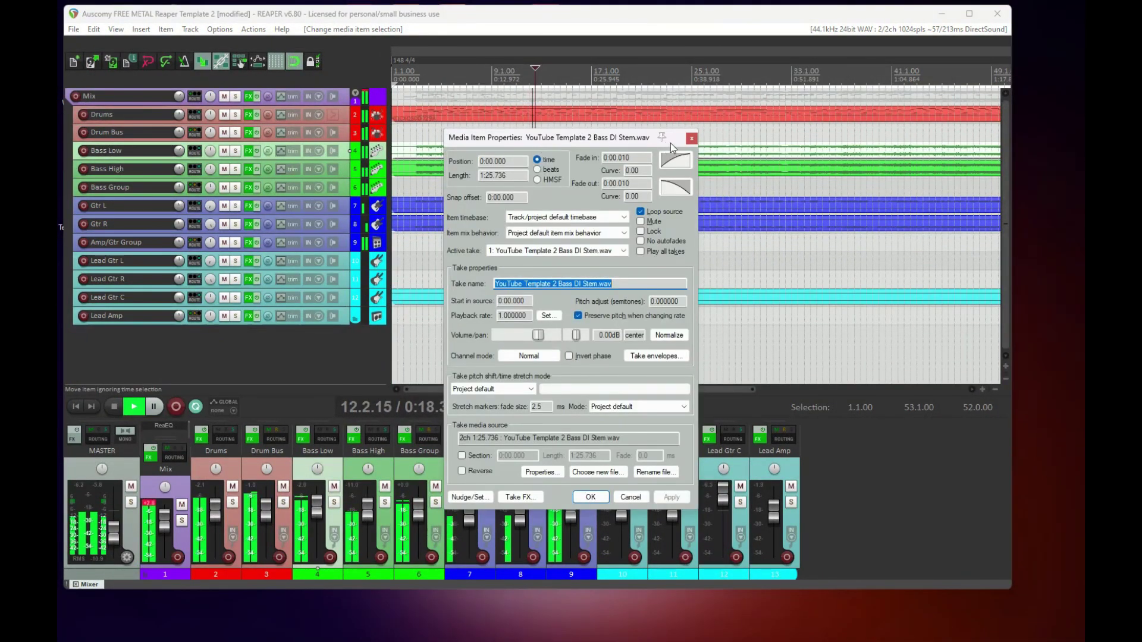
{"action": "left_click", "coordinate": [691, 138]}
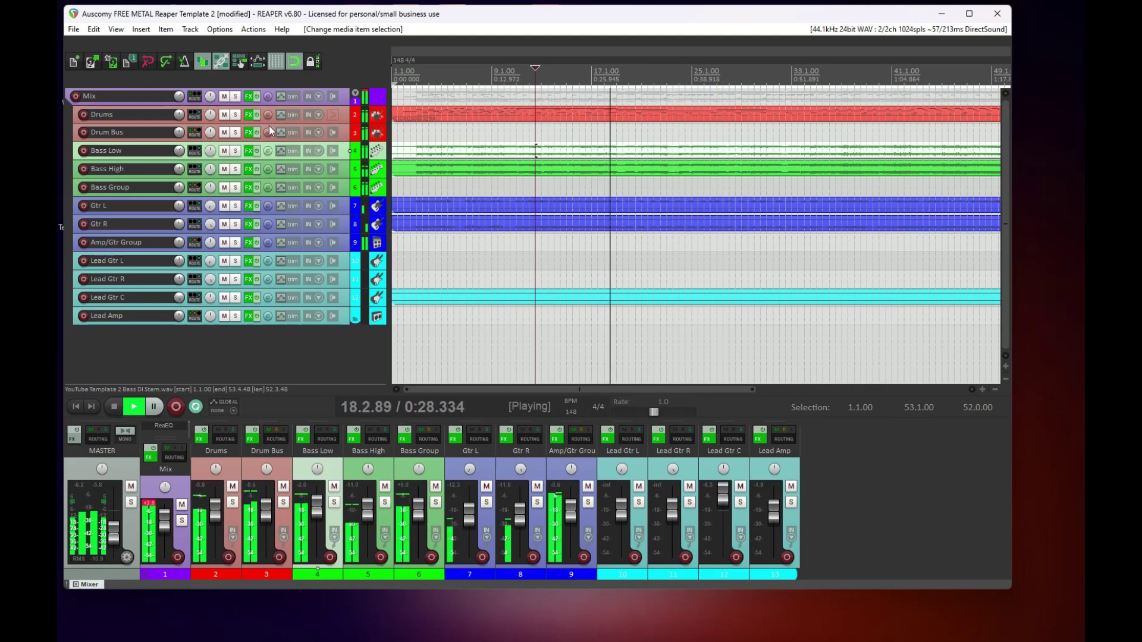
{"action": "left_click", "coordinate": [249, 152]}
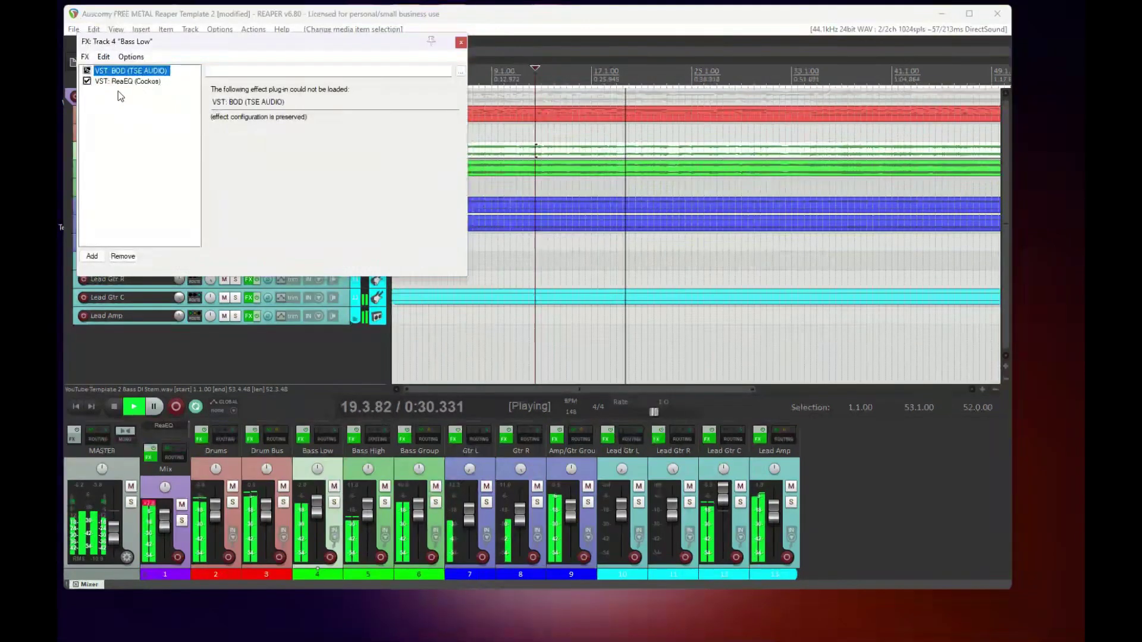
{"action": "left_click", "coordinate": [461, 43]}
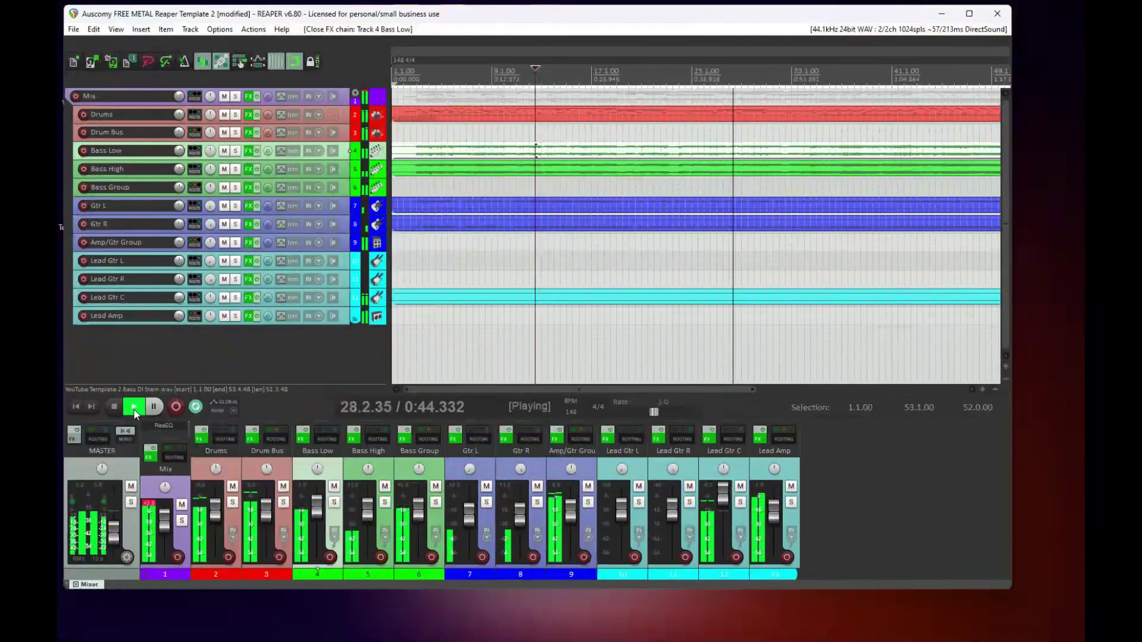
Step: Stop playback, return to the project start and enable the metronome
{"action": "left_click", "coordinate": [114, 407]}
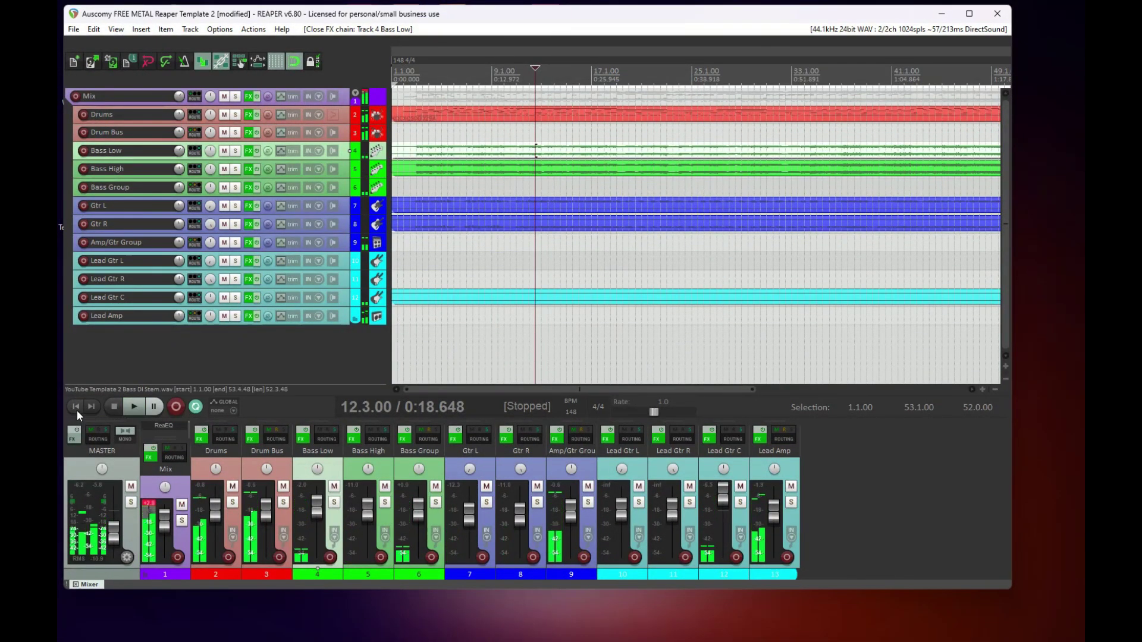
{"action": "left_click", "coordinate": [75, 406]}
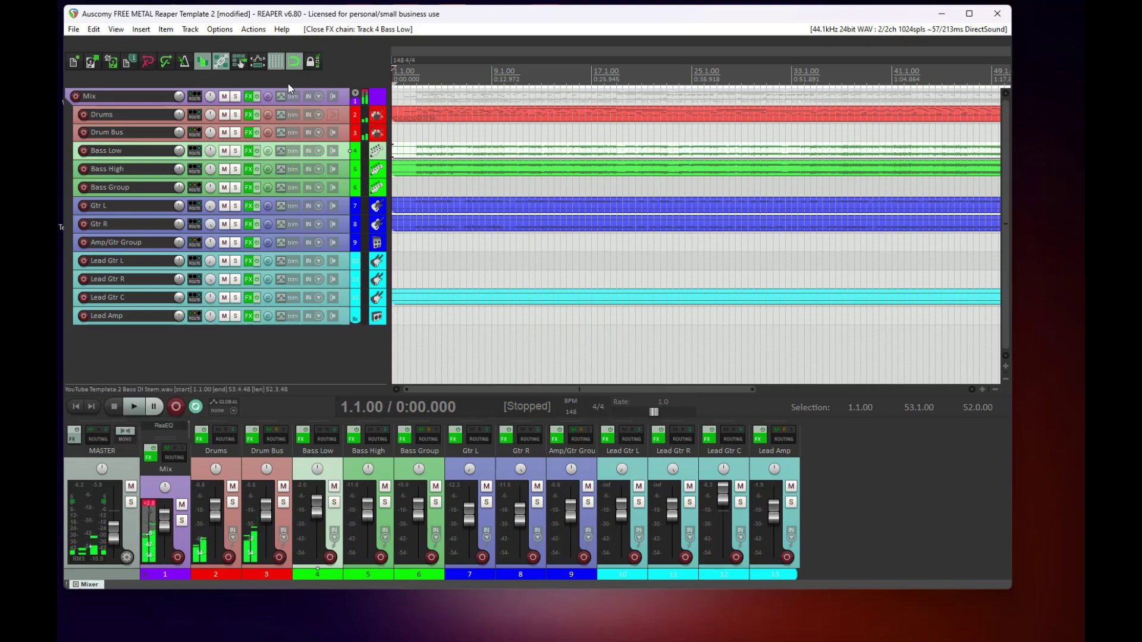
{"action": "left_click", "coordinate": [184, 63]}
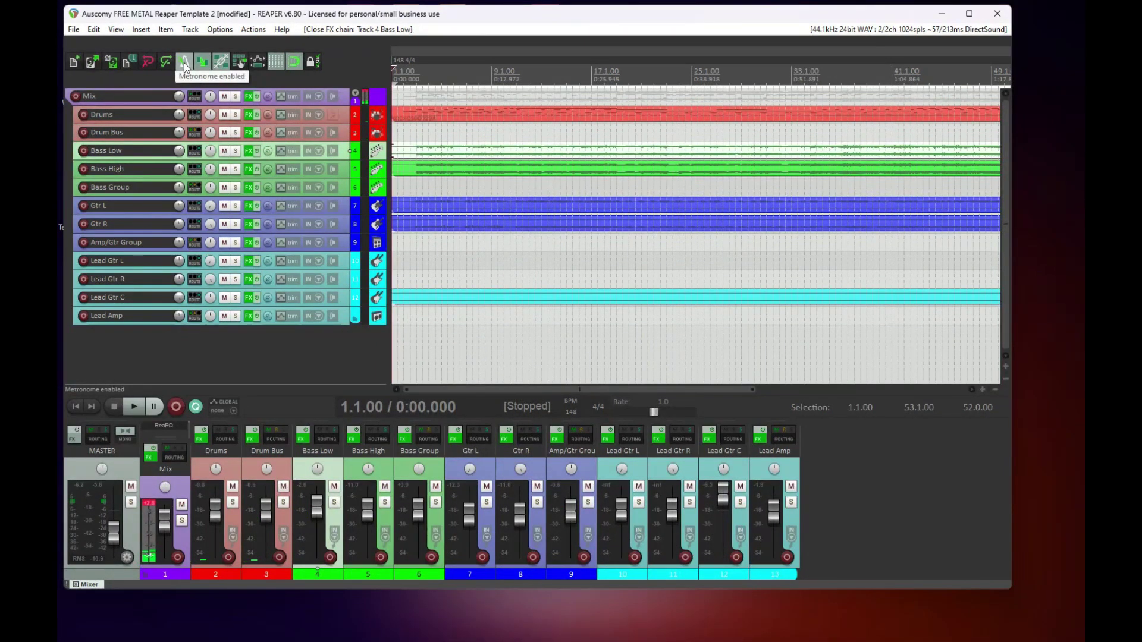
Step: Insert a new track below Bass Low, and briefly arm the Lead Amp track for recording before disarming it
{"action": "right_click", "coordinate": [154, 351]}
{"action": "left_click", "coordinate": [202, 357]}
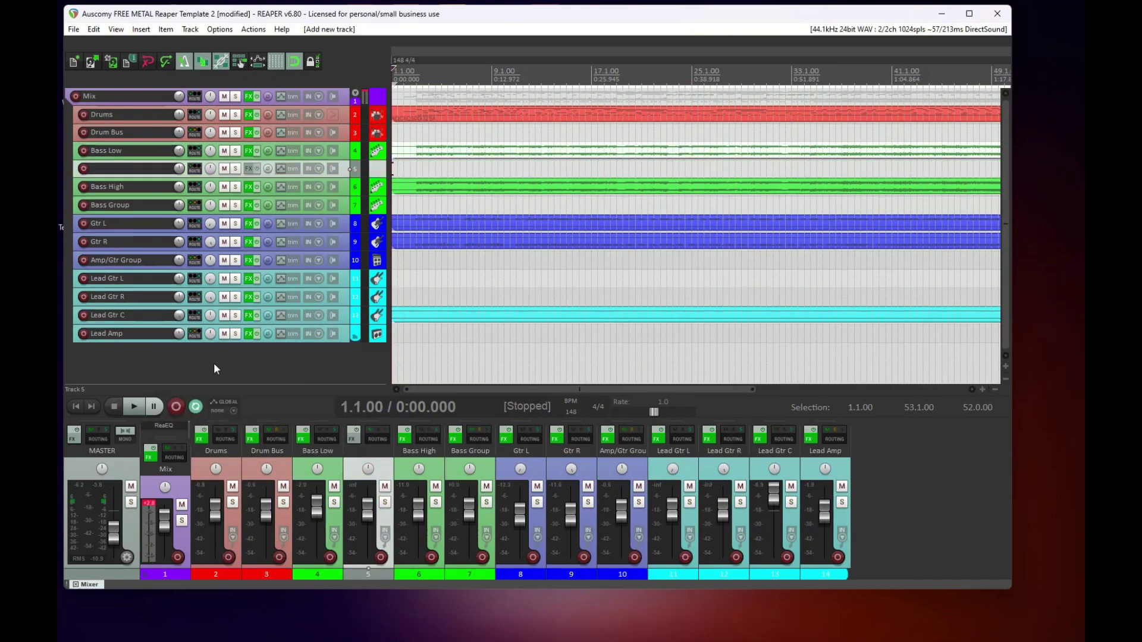
{"action": "left_click", "coordinate": [83, 334]}
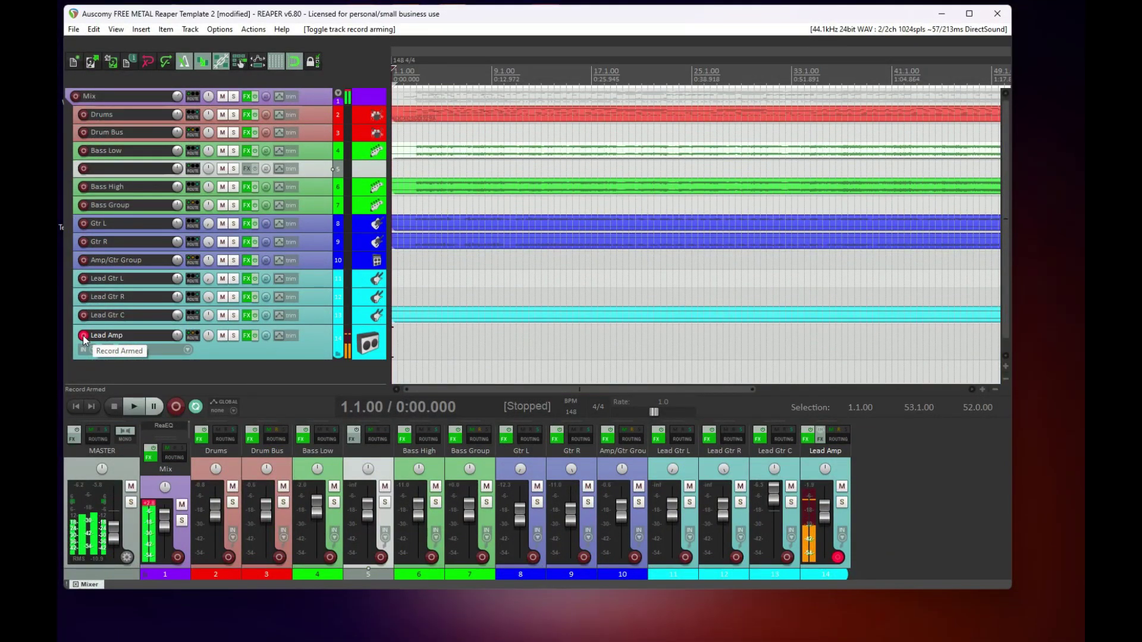
{"action": "left_click", "coordinate": [84, 336]}
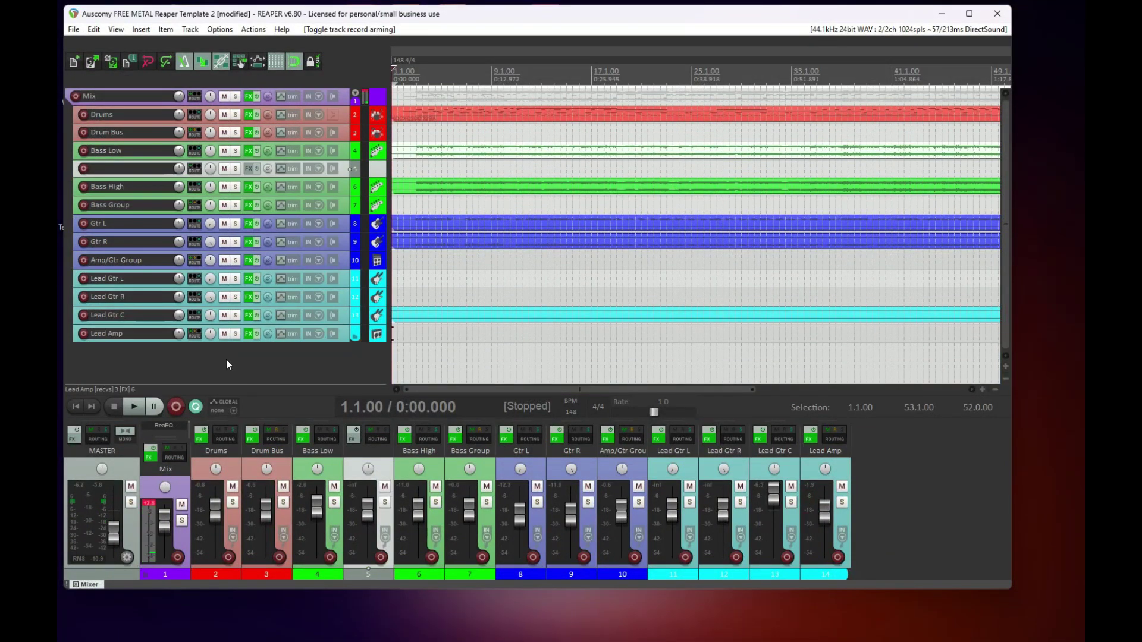